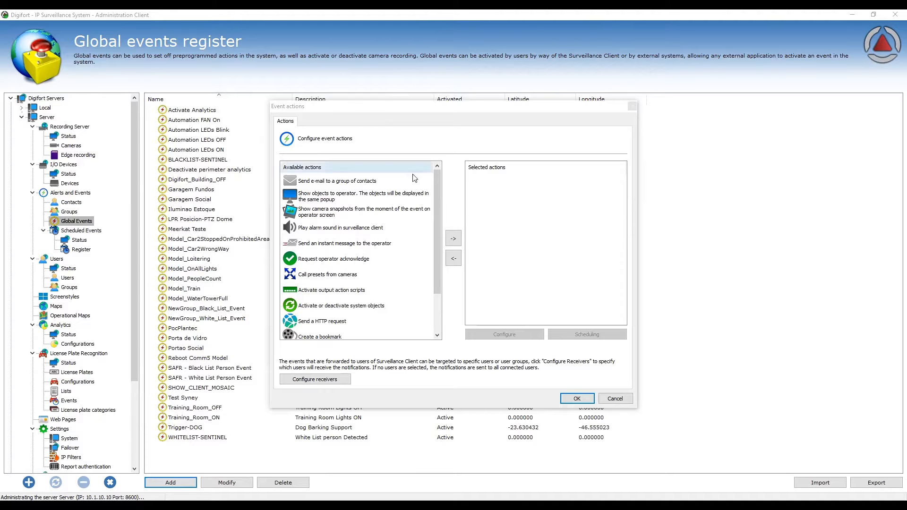
Add the action for sending e-mail to a group of contacts and view its available e-mail groups.
mouse_move(437, 185)
left_mouse_down()
mouse_move(435, 212)
mouse_move(437, 189)
left_mouse_up()
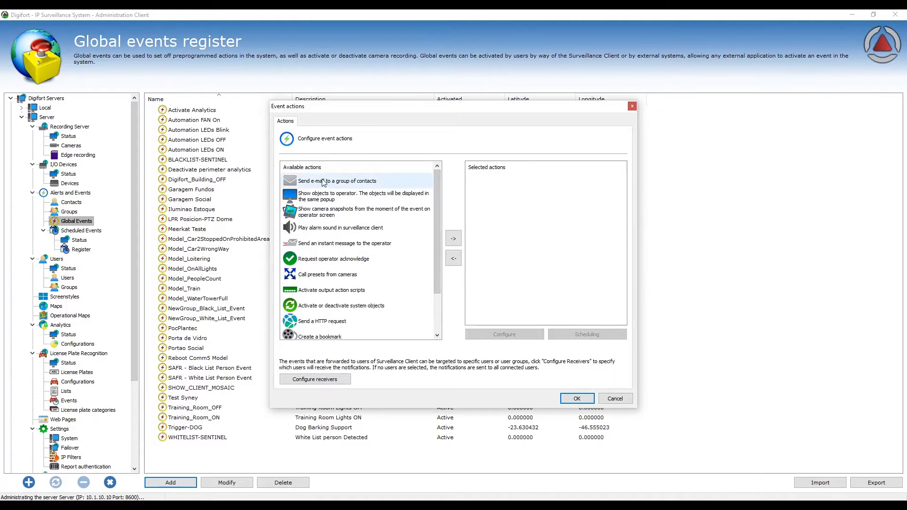
left_click_drag(325, 181, 505, 185)
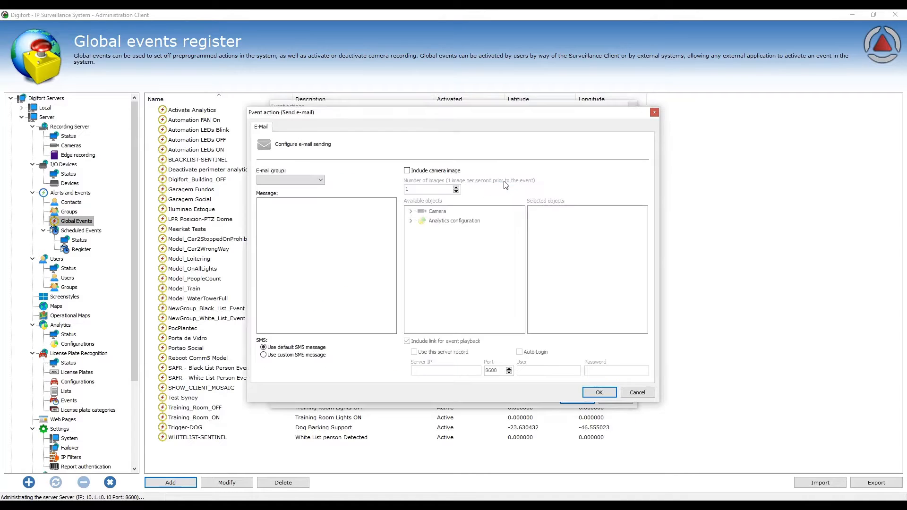
left_click(298, 182)
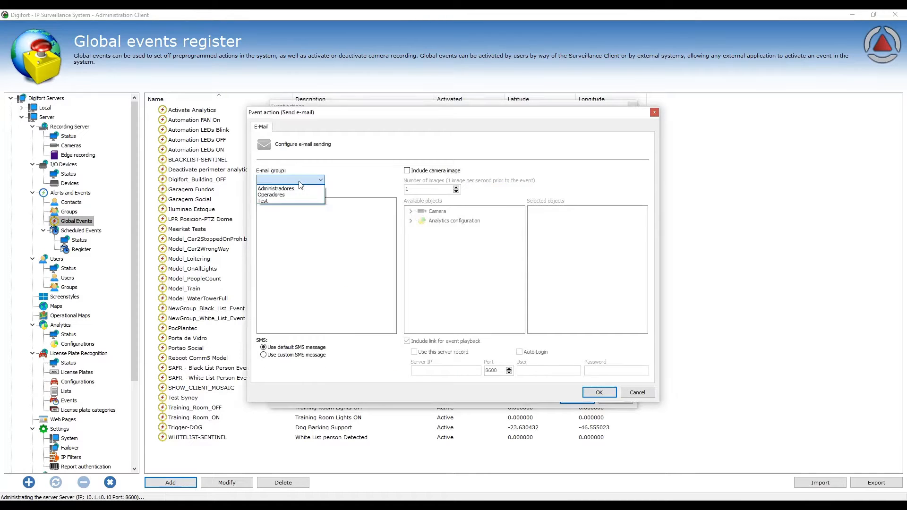
left_click(299, 182)
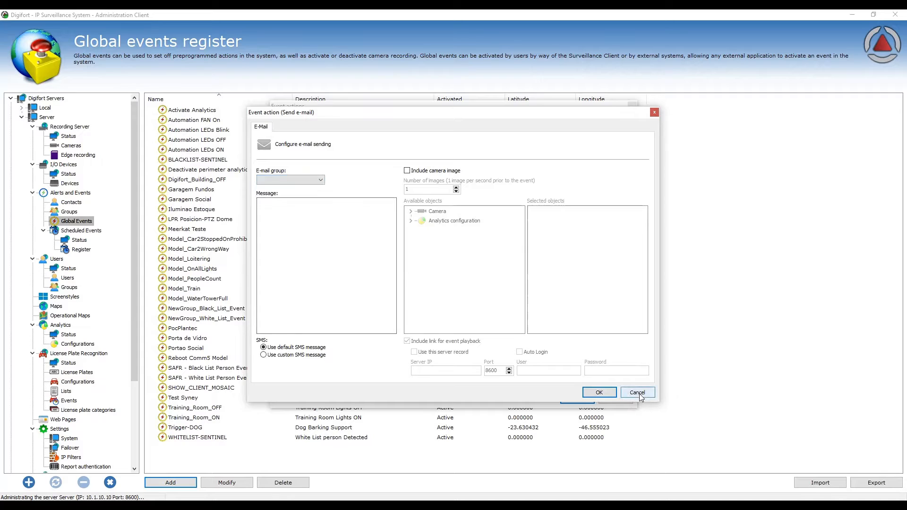
left_click(654, 111)
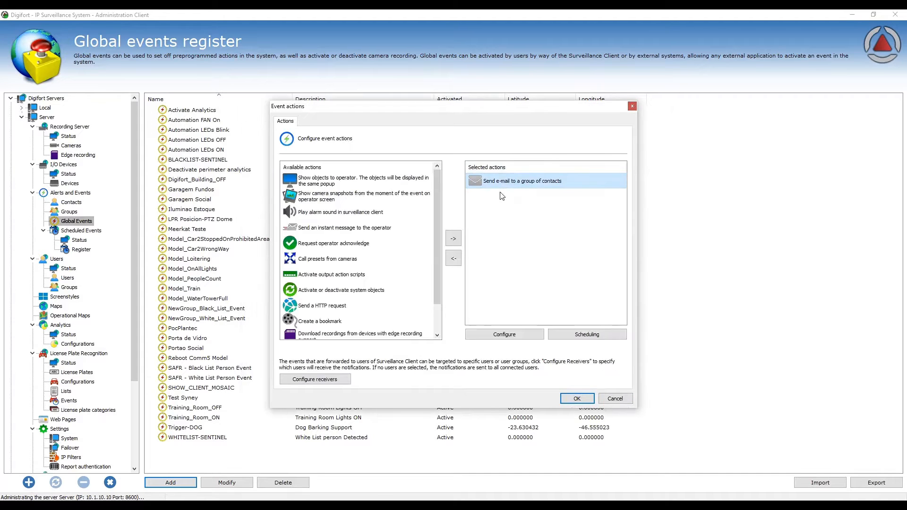
Set the e-mail action's contact group to Operadores and include camera images in the message.
double_click(506, 185)
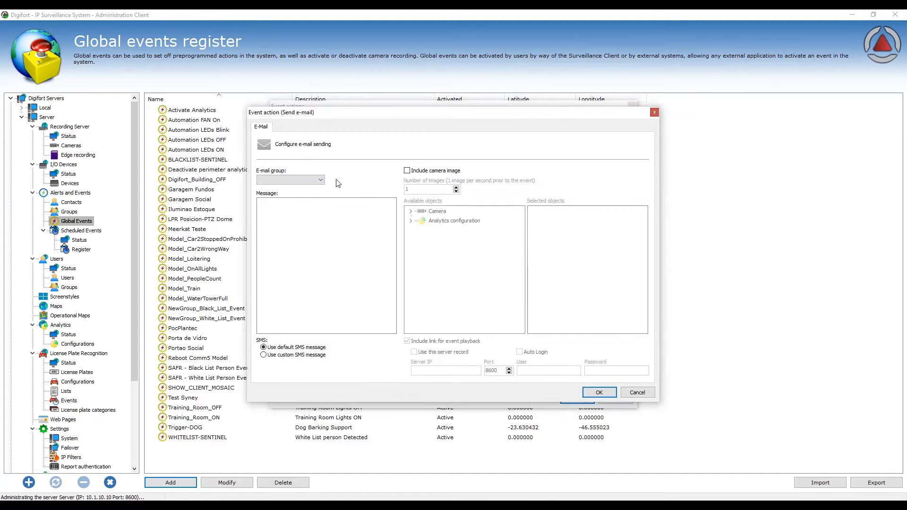
left_click(297, 180)
left_click(297, 196)
left_click(296, 214)
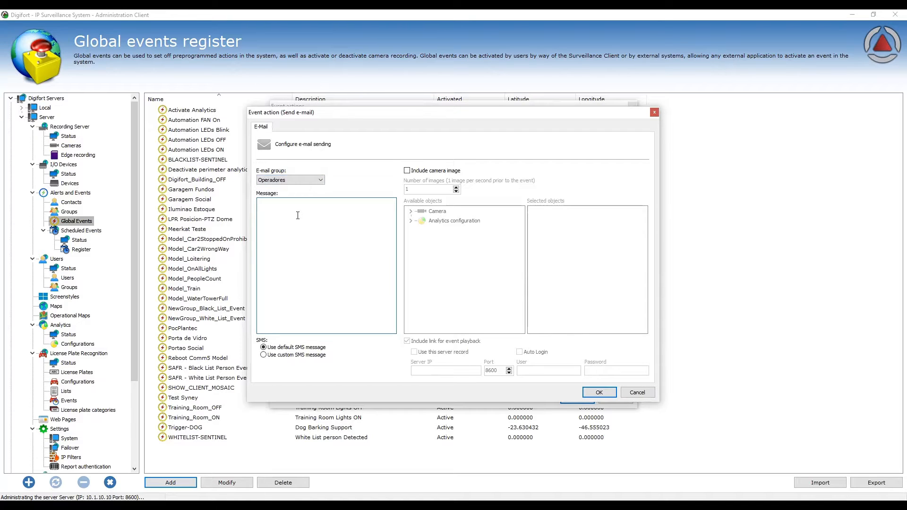
left_click(434, 173)
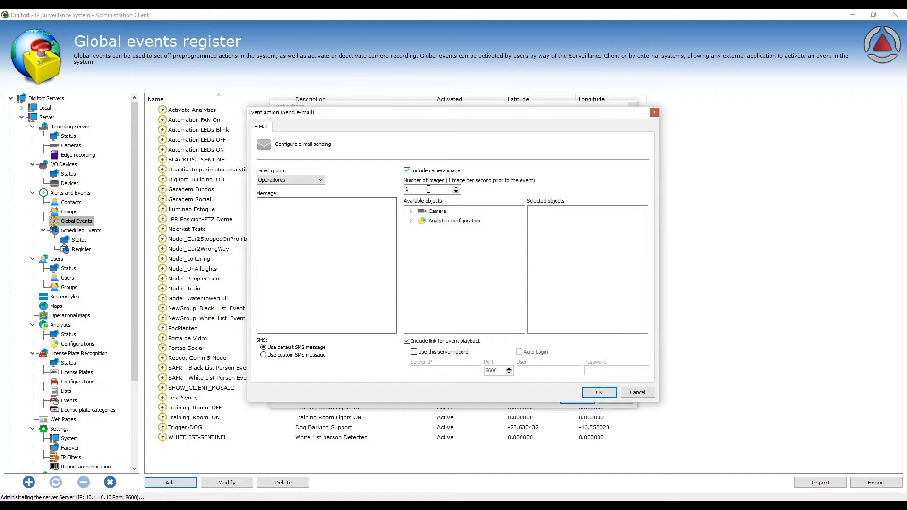
Choose cameras 04, 05 and 09 for the e-mail images, then discard the e-mail configuration.
left_click(410, 211)
scroll(516, 223, "down", 2)
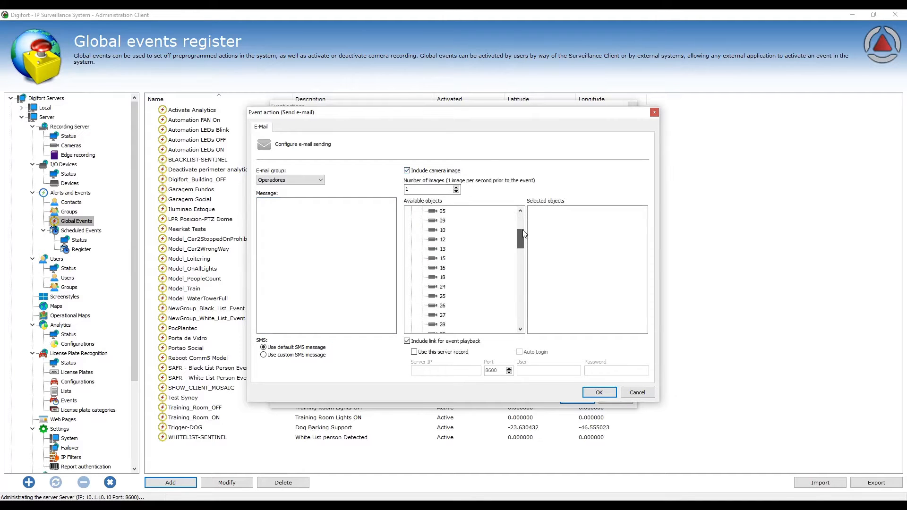
left_click(436, 242)
left_click(435, 261, "shift")
left_click_drag(439, 252, 560, 239)
left_click(537, 215)
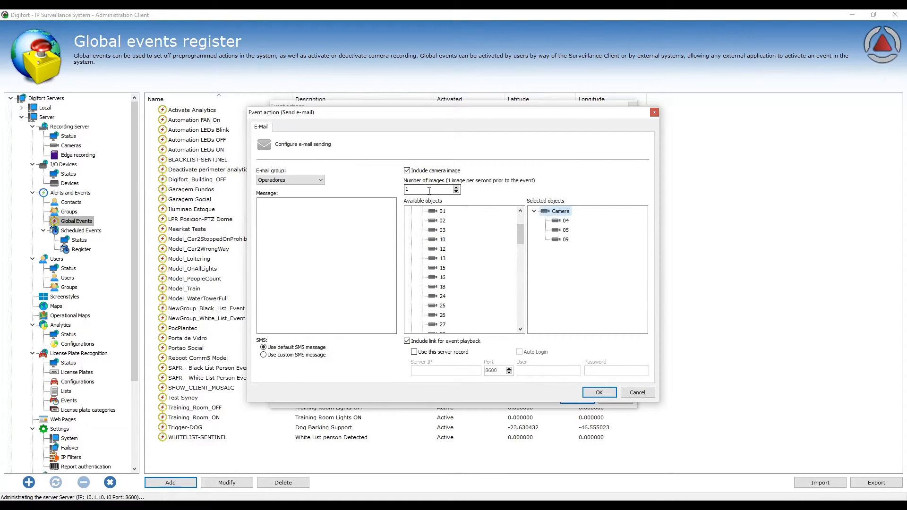
left_click_drag(424, 191, 406, 189)
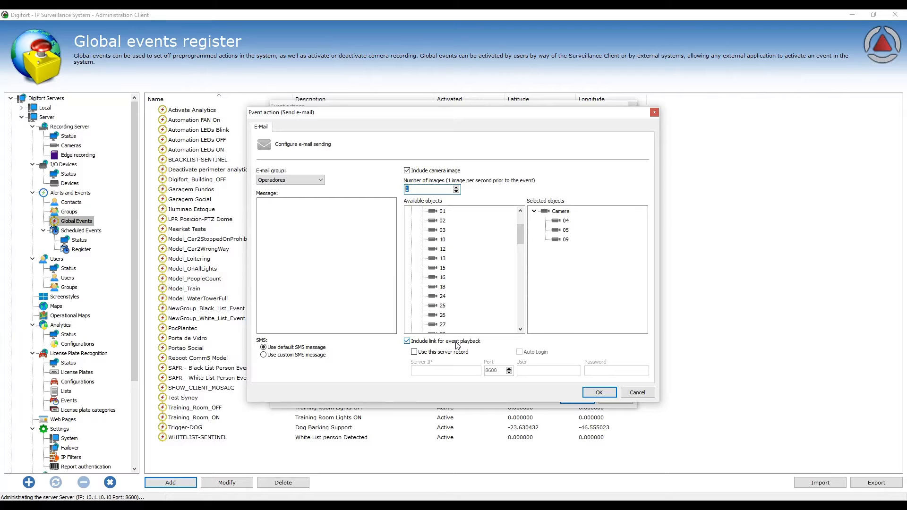
scroll(521, 229, "up", 2)
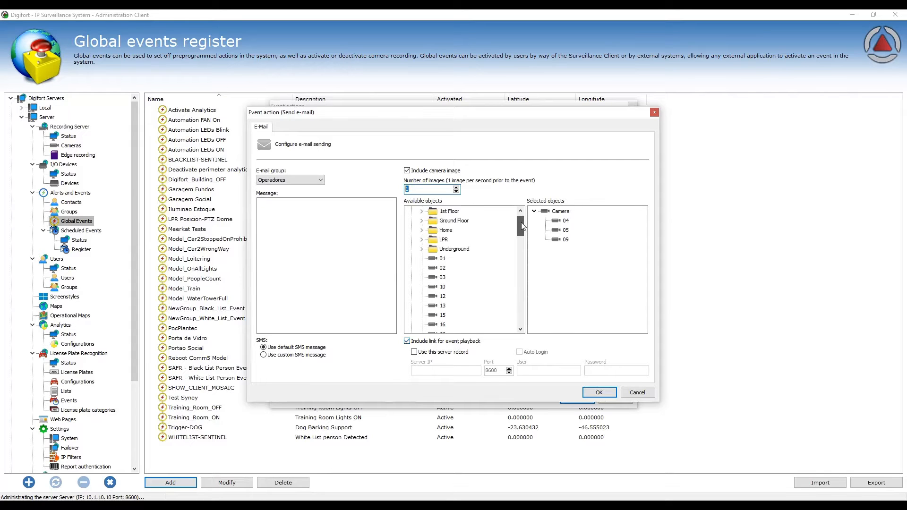
left_click(628, 392)
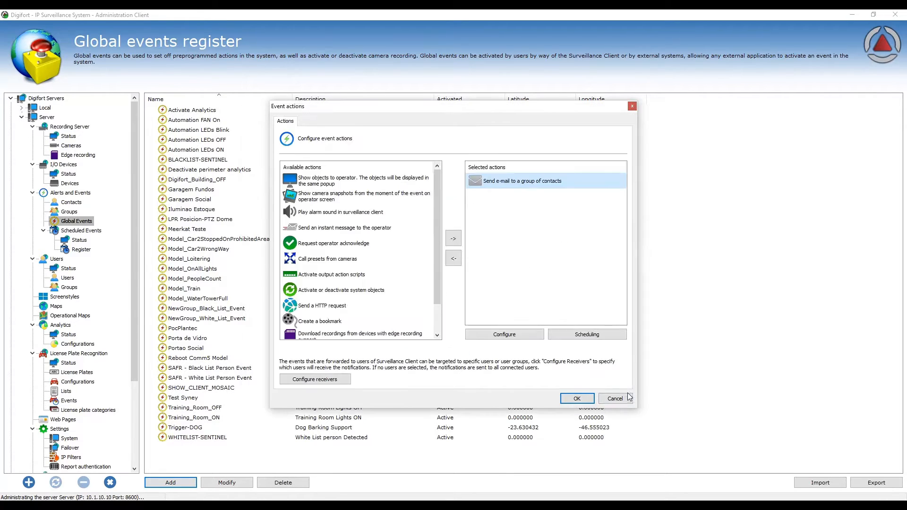
Add the action that shows objects to the operator and select cameras 01 to 04 for display.
left_click_drag(319, 196, 540, 183)
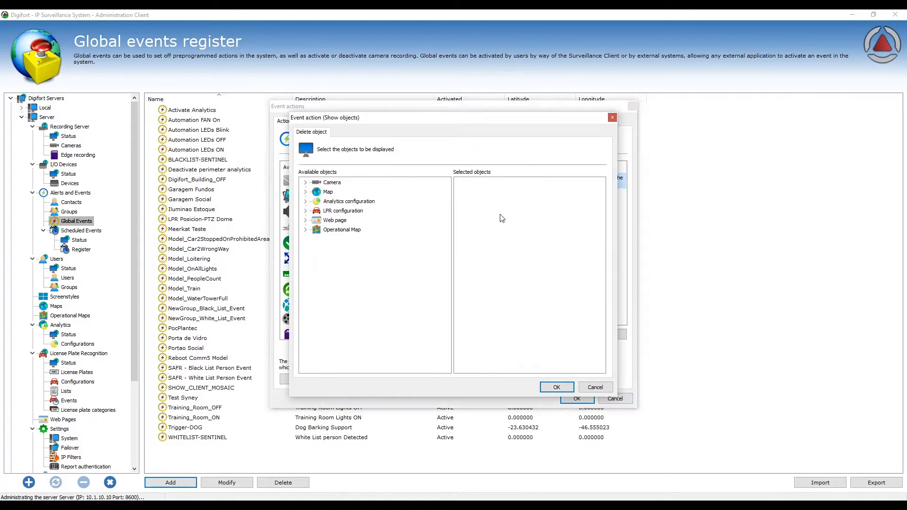
left_click(306, 183)
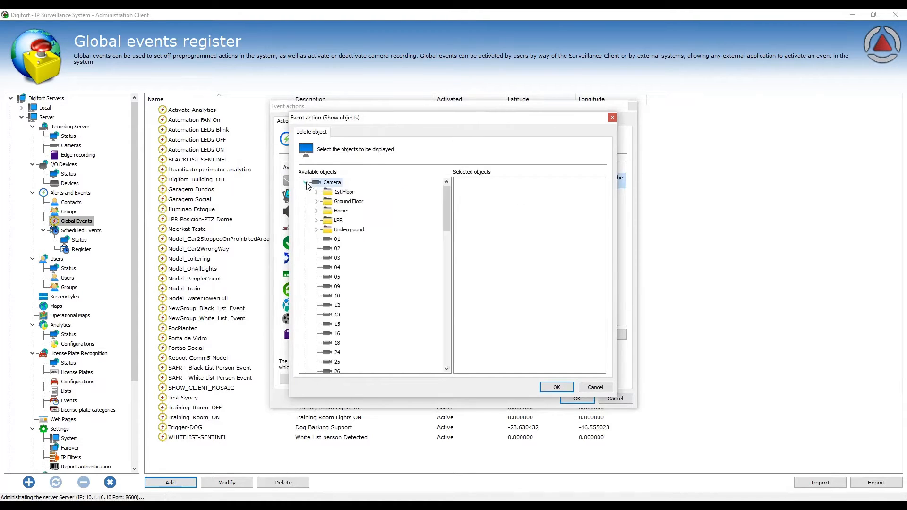
left_click(335, 241)
left_click(336, 267)
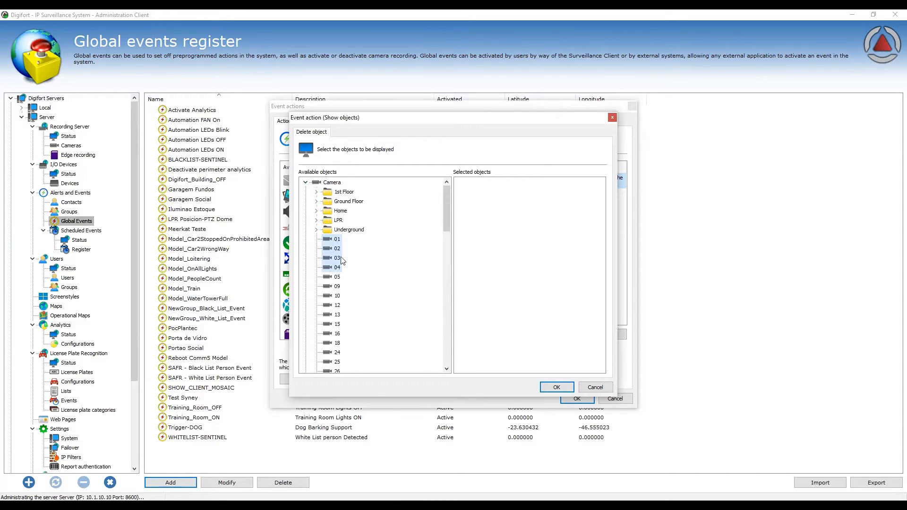
left_click_drag(337, 268, 503, 228)
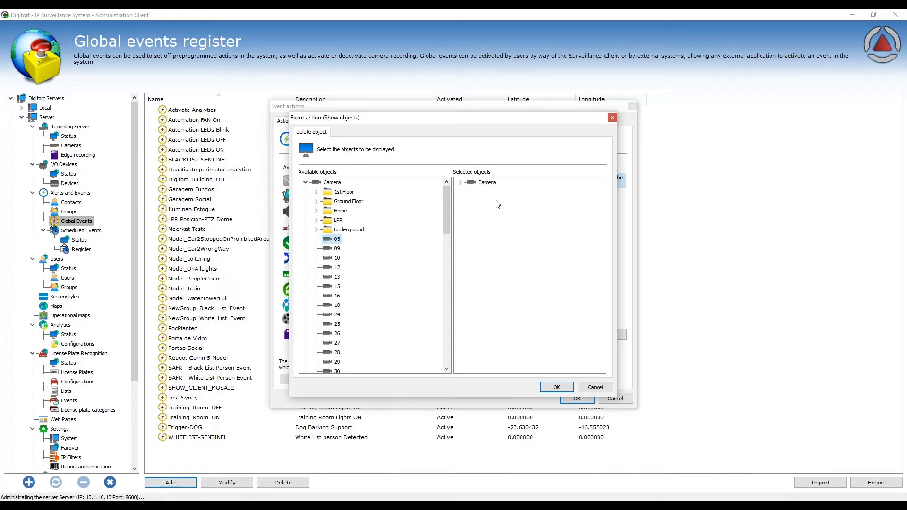
left_click(461, 182)
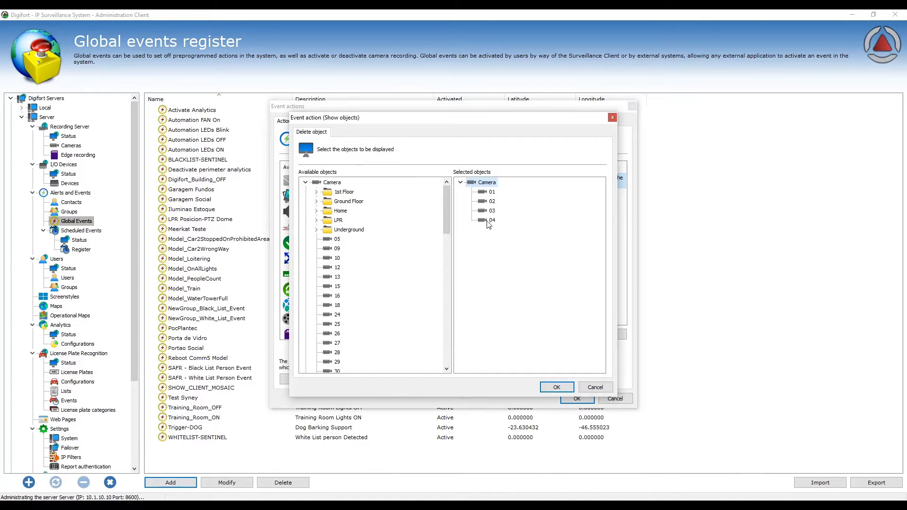
Add the 1Andar map to the objects displayed to the operator.
left_click_drag(447, 218, 446, 348)
double_click(328, 324)
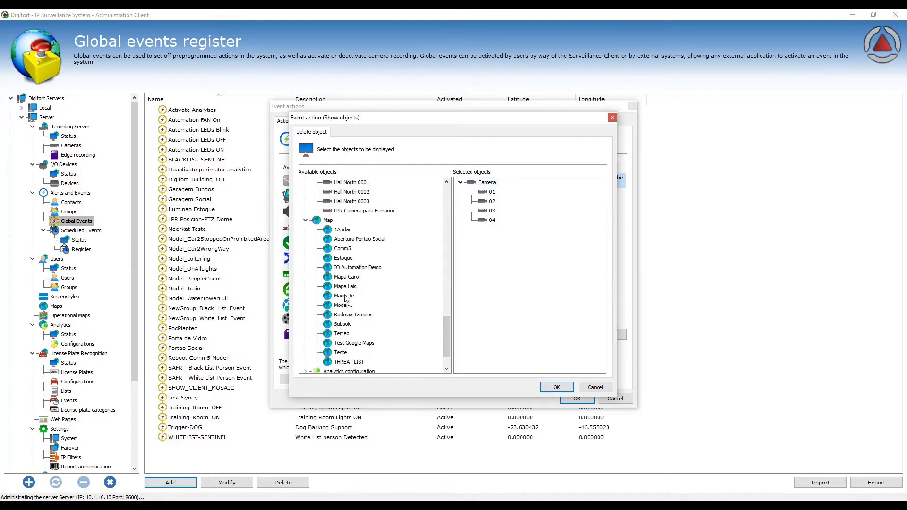
left_click_drag(336, 232, 469, 236)
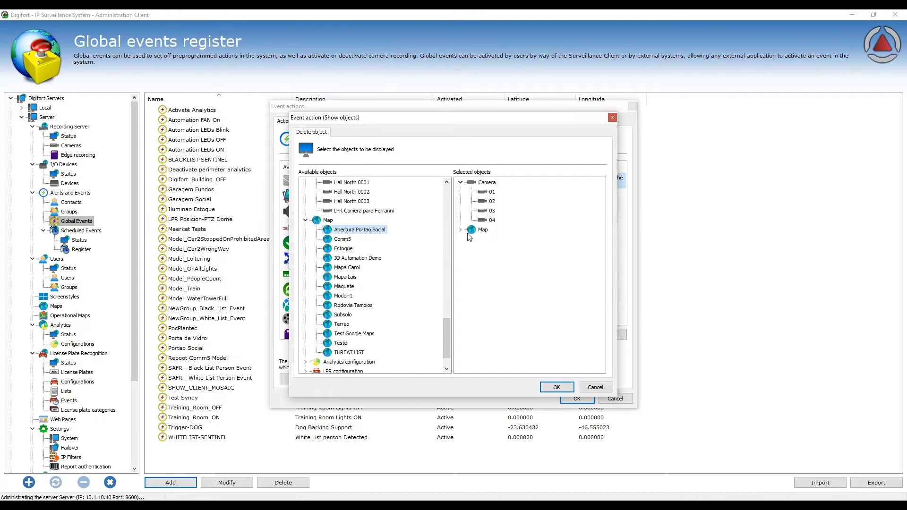
Look through the available analytics configurations, web pages and operational maps, and discard the object selection.
left_click(305, 220)
left_click(305, 334)
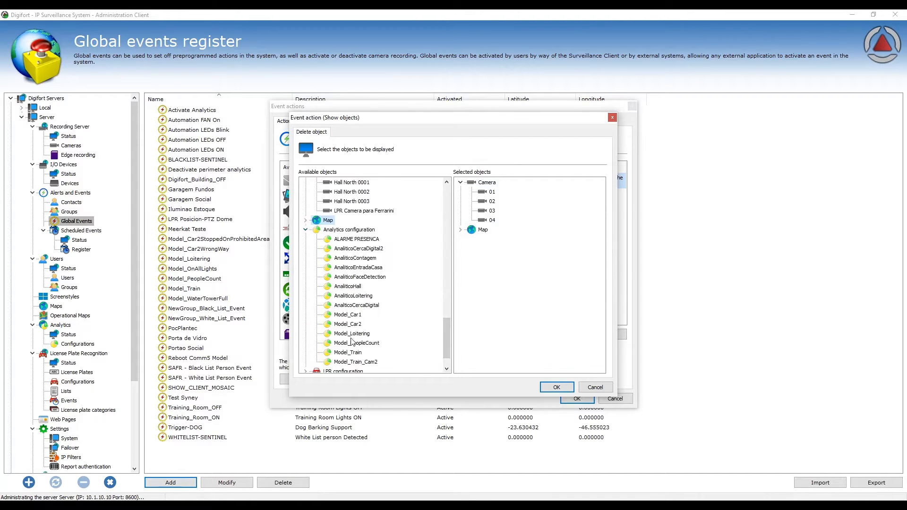
scroll(364, 273, "down", 1)
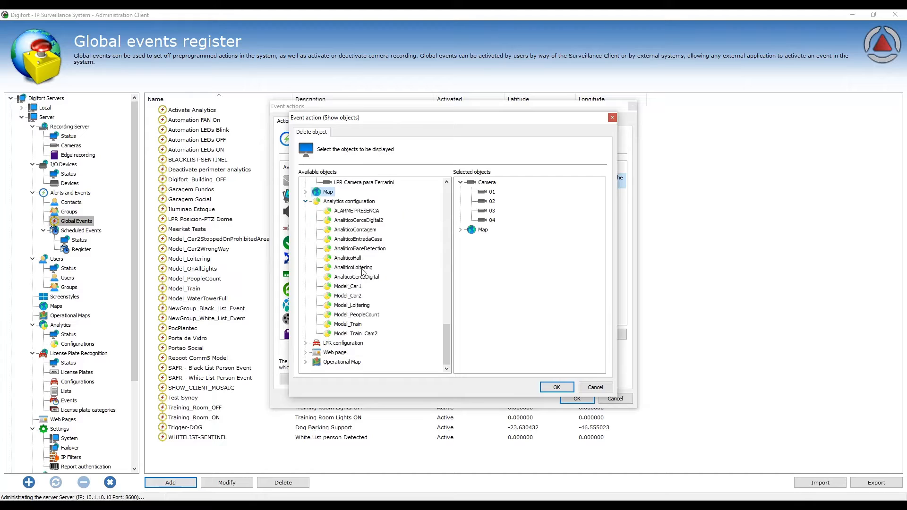
left_click(305, 352)
double_click(315, 362)
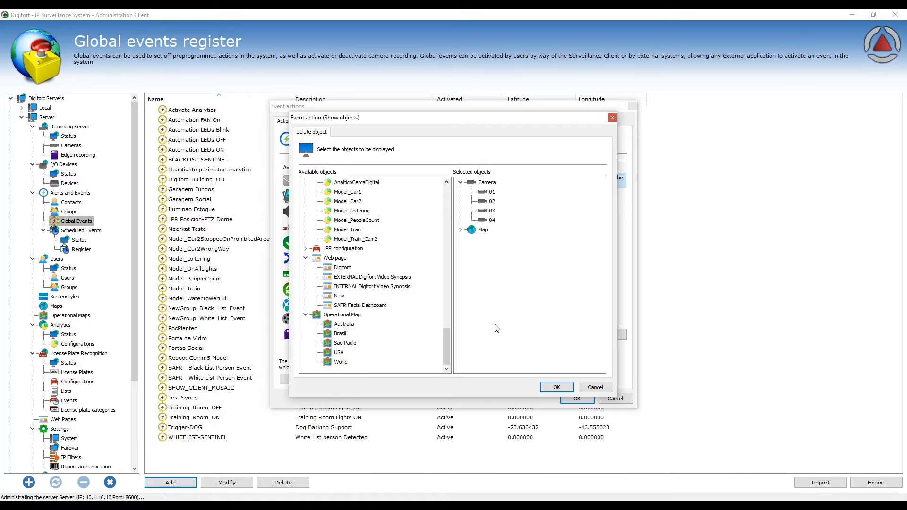
left_click(591, 390)
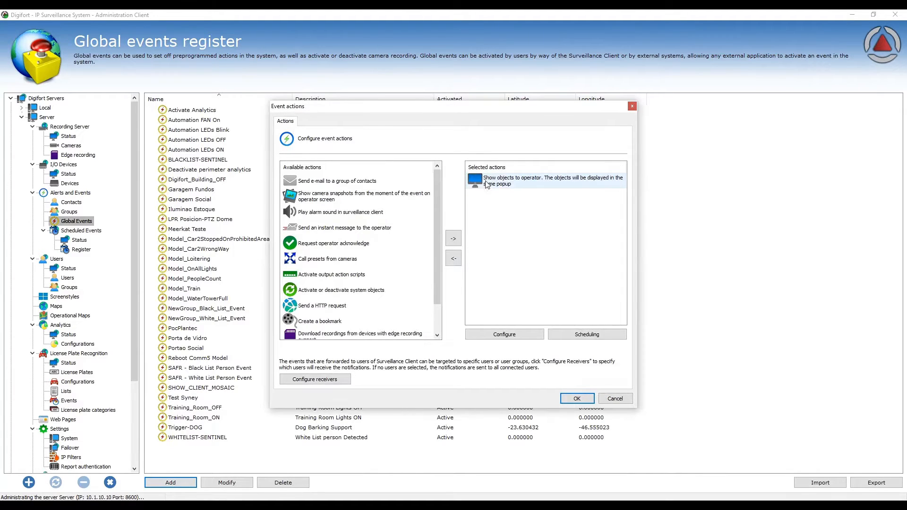
Replace the show-objects action with camera snapshots from the moment of the event, using camera 02.
left_click_drag(486, 181, 394, 187)
left_click_drag(332, 217, 523, 195)
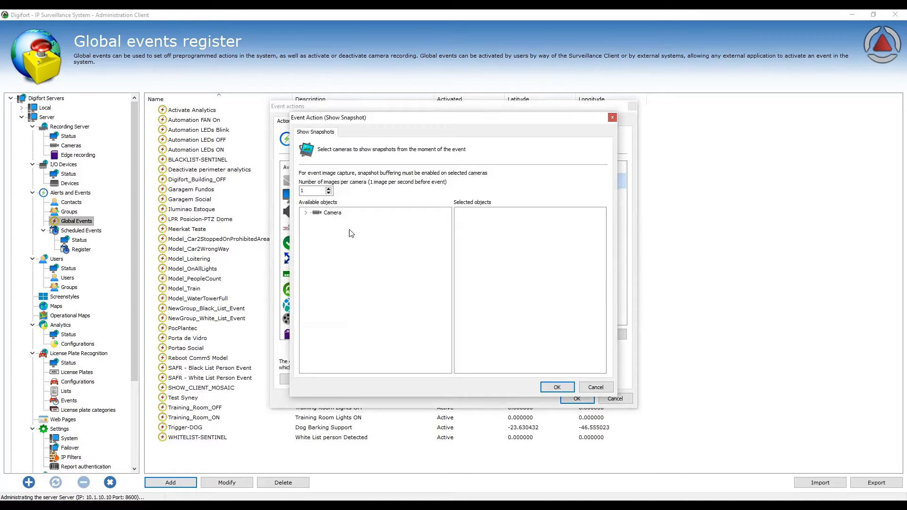
left_click(305, 213)
left_click_drag(337, 278, 493, 245)
left_click(462, 213)
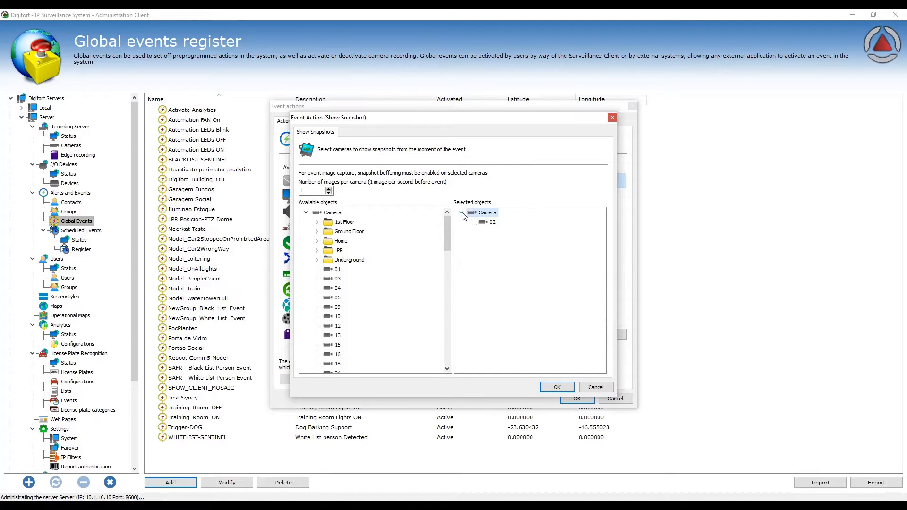
left_click(307, 191)
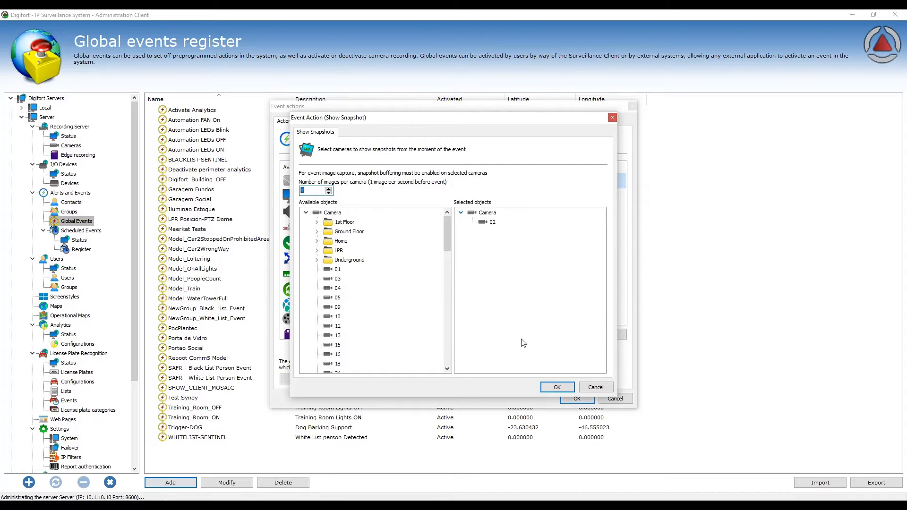
left_click(556, 387)
Add the action that plays an alarm sound in the surveillance client, and browse its alert sounds without saving changes.
left_click_drag(347, 212, 515, 203)
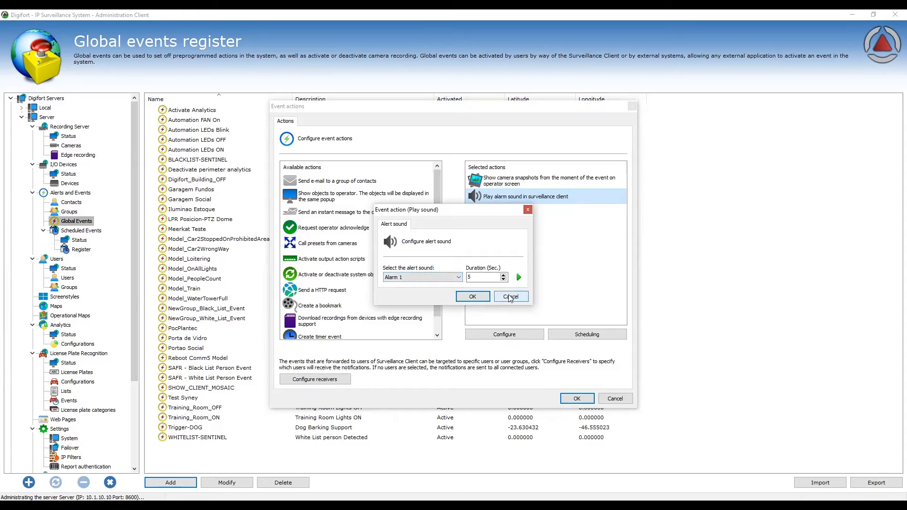
left_click(424, 278)
scroll(453, 303, "down", 2)
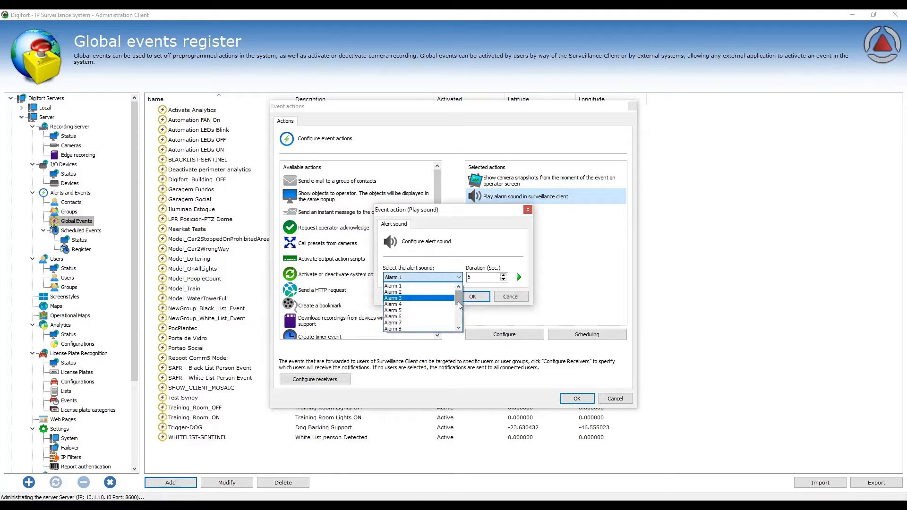
left_click_drag(457, 311, 448, 283)
left_click(444, 284)
left_click(507, 297)
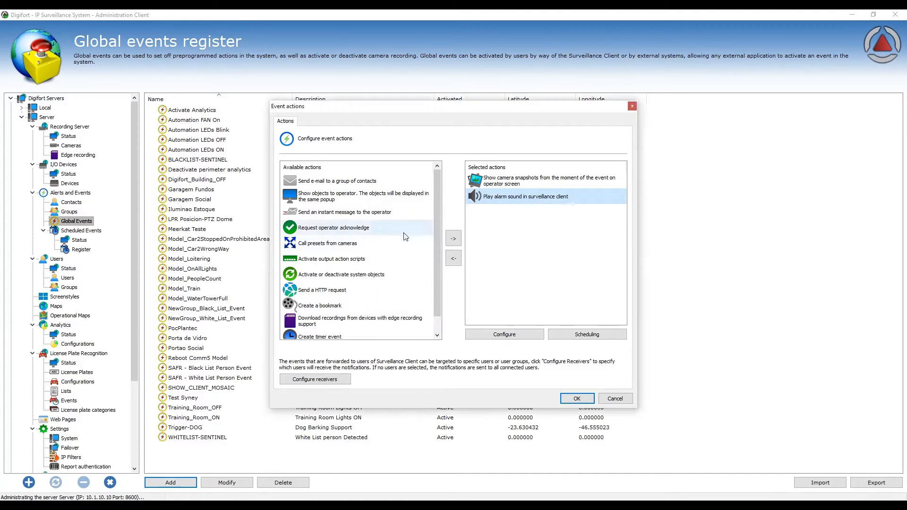
Add the action for sending an instant message to the operator and view its message settings.
left_click_drag(367, 215, 512, 217)
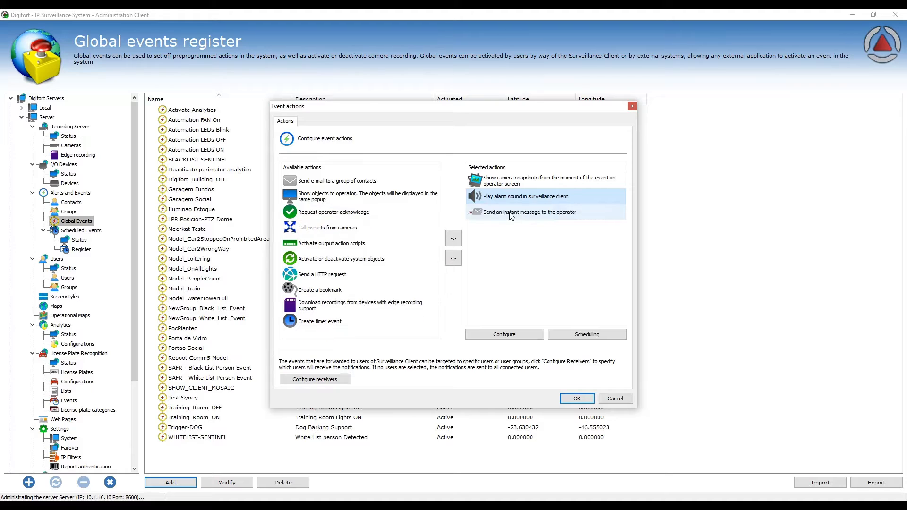
double_click(511, 216)
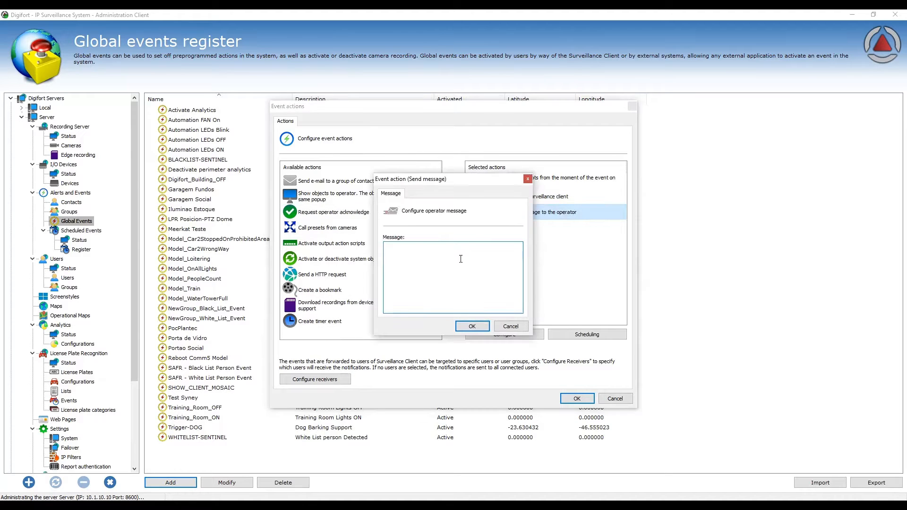
left_click(510, 326)
Add the action requesting operator acknowledgement and view its confirmation option.
left_click_drag(331, 212, 528, 241)
double_click(509, 230)
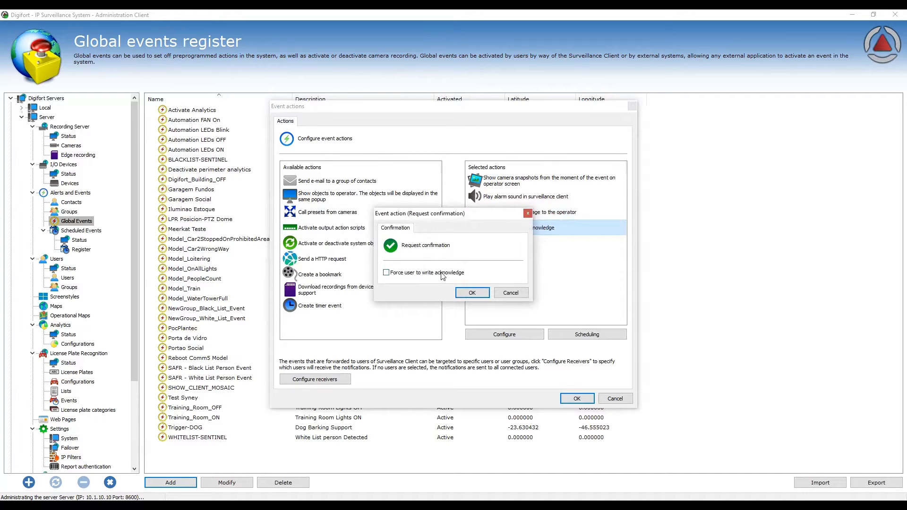
left_click(515, 294)
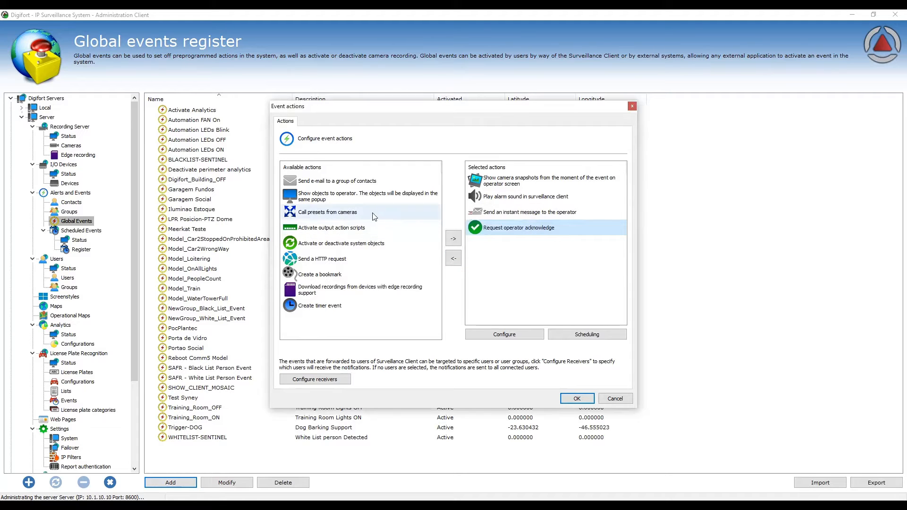
Add the action calling presets from cameras and try presets LPR 2 for camera 33 and Maquete for camera 34, without saving.
left_click_drag(375, 213, 501, 250)
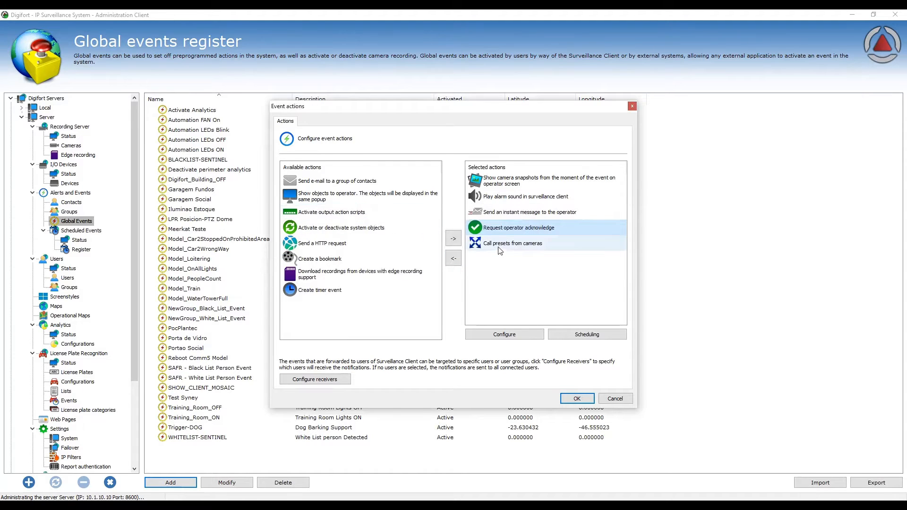
double_click(502, 251)
left_click(384, 228)
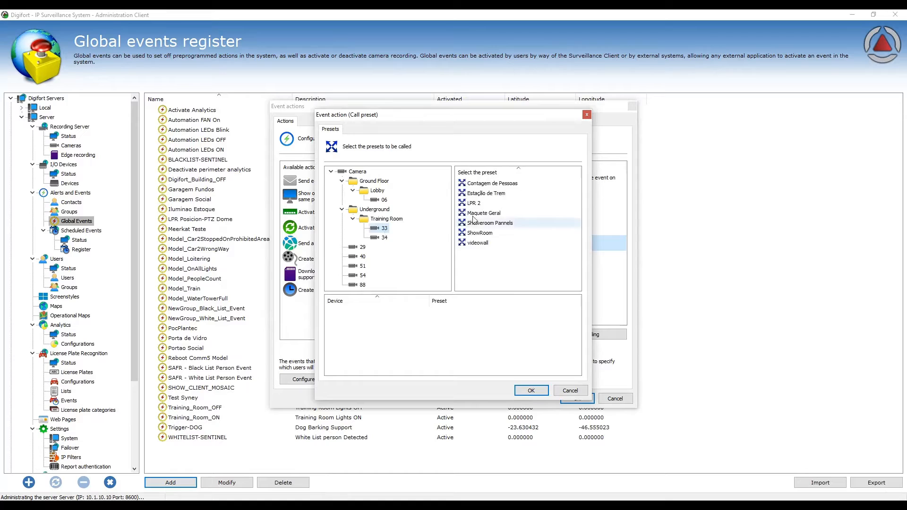
left_click(484, 207)
left_click_drag(484, 207, 390, 329)
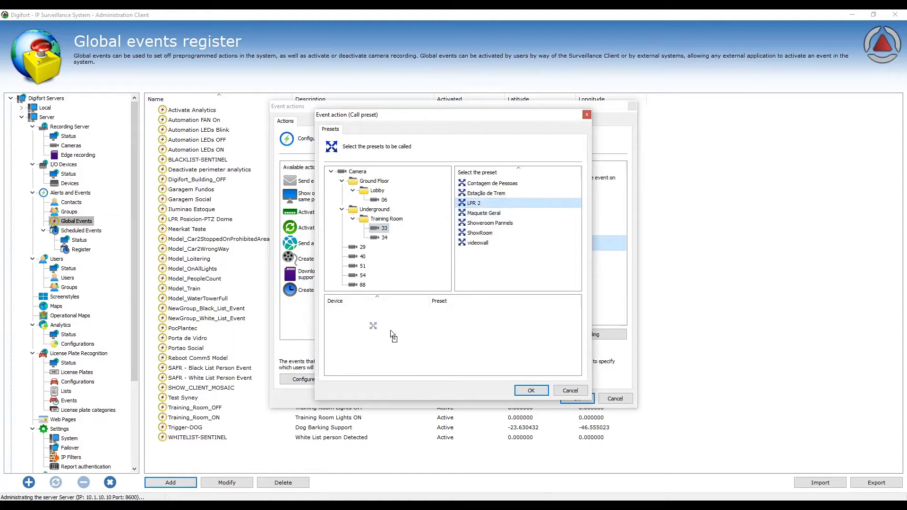
left_click(384, 237)
left_click(478, 203)
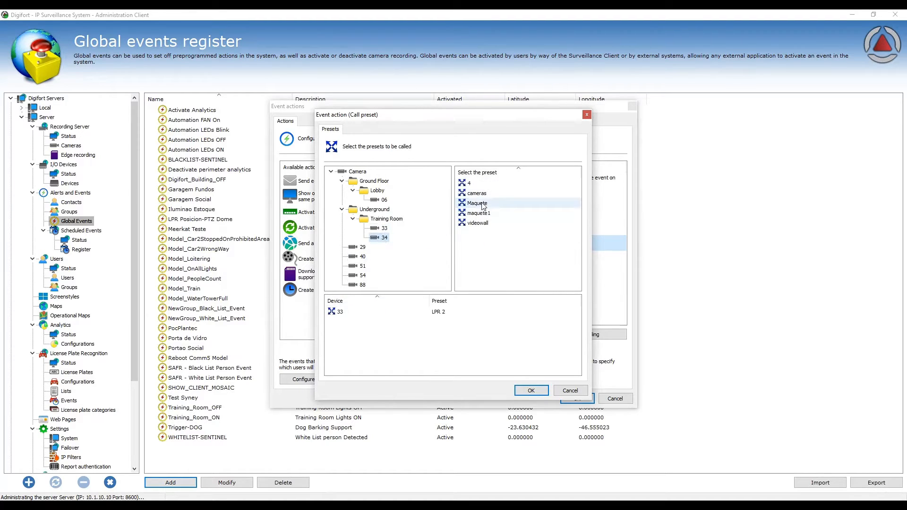
left_click_drag(478, 203, 398, 318)
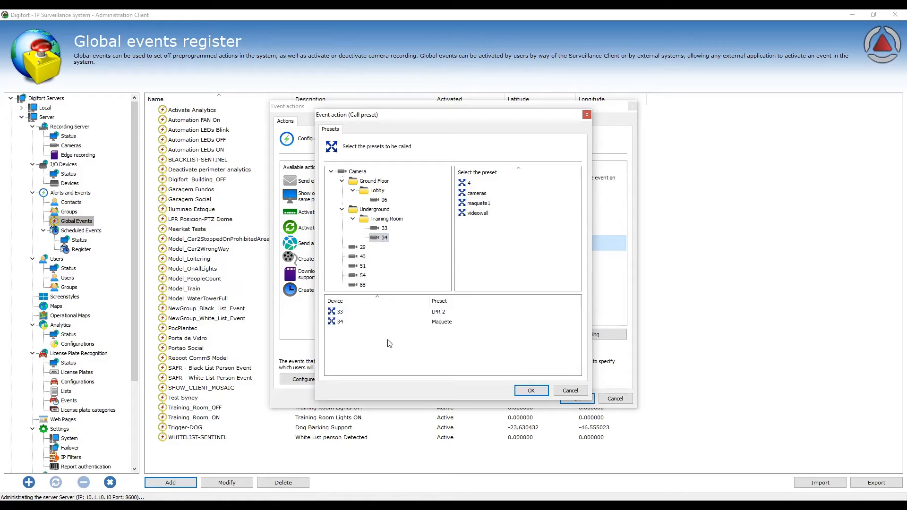
left_click(364, 322)
left_click(574, 391)
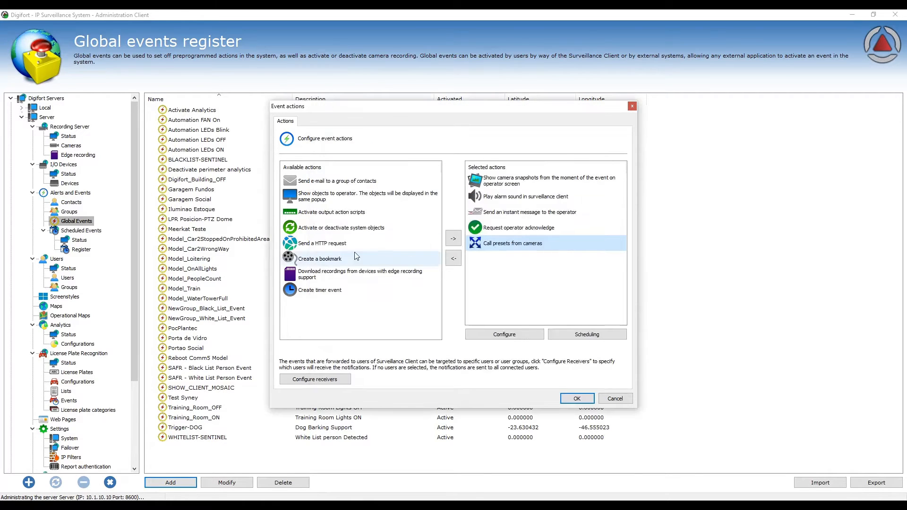
Add the output action scripts and try Porta de Vidro on Commbox Automacao and AtivarJumperPortaoSocial on Commbox Automacao 2, without saving.
left_click_drag(328, 215, 487, 270)
double_click(510, 264)
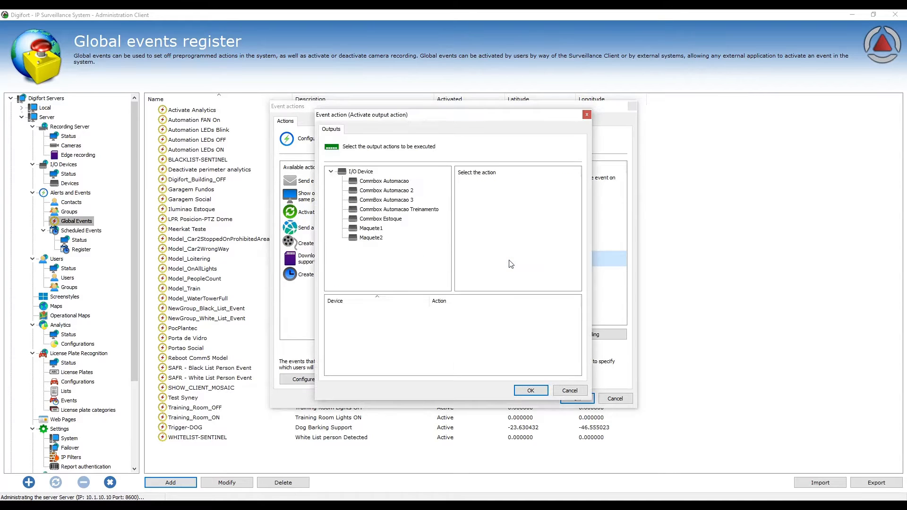
left_click(389, 182)
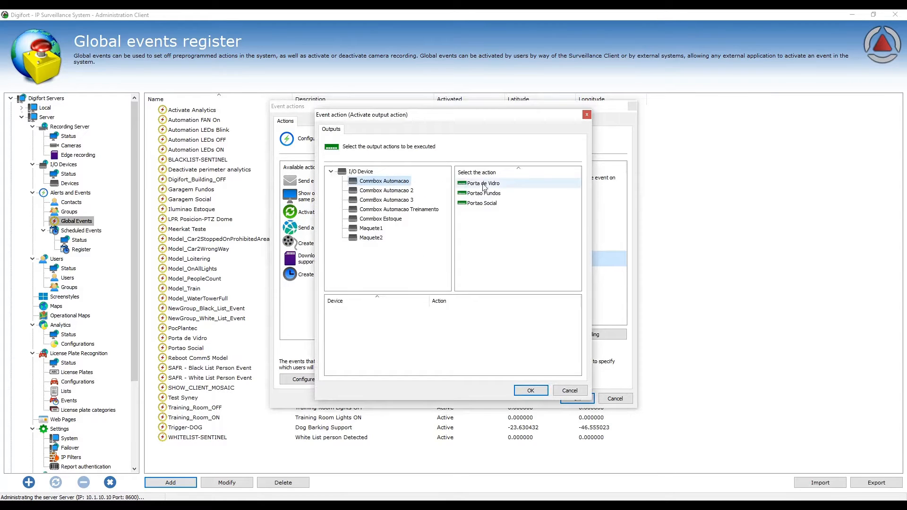
left_click_drag(484, 187, 427, 311)
left_click(403, 191)
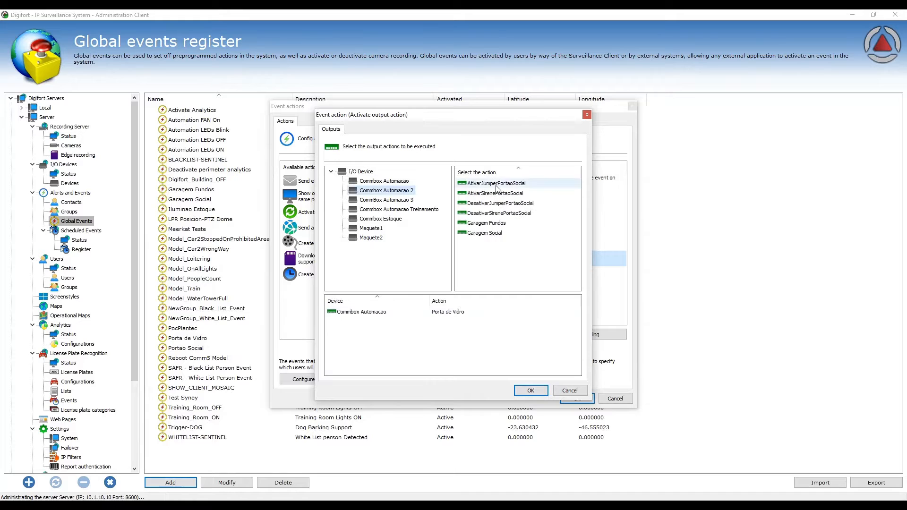
left_click_drag(496, 188, 410, 328)
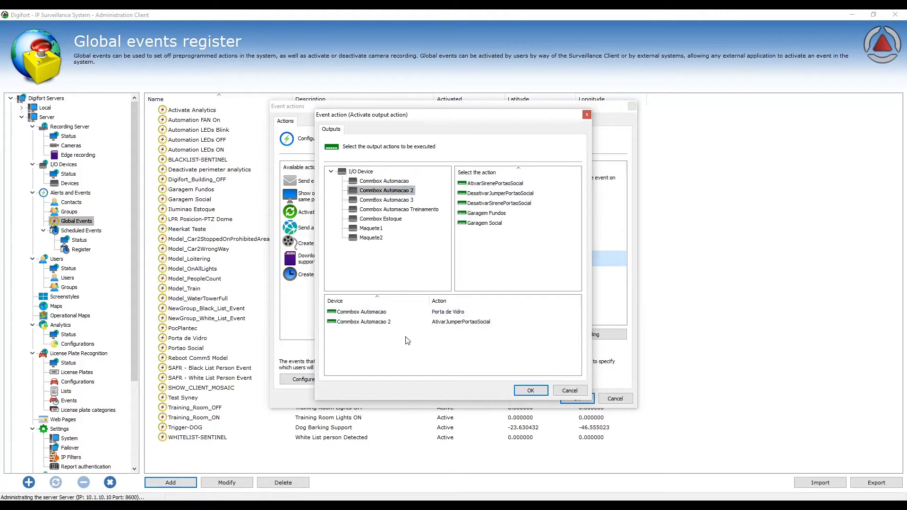
left_click(570, 393)
left_click(496, 272)
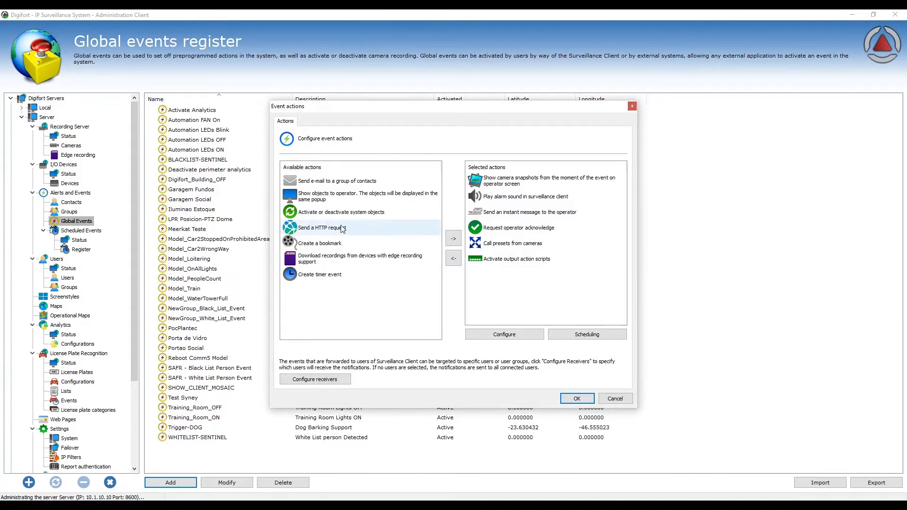
Add the action for sending an HTTP request and view its request settings without saving.
left_click_drag(335, 213, 501, 276)
left_click(338, 233)
double_click(501, 277)
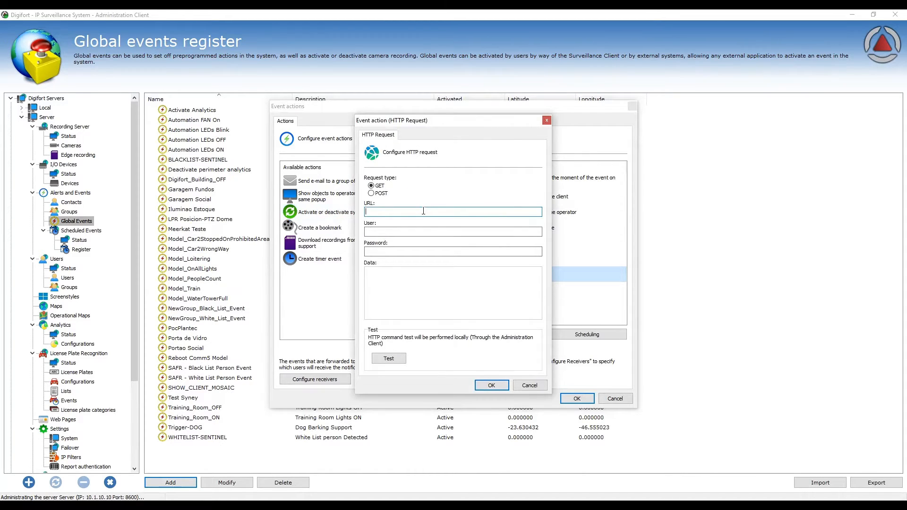
left_click(529, 386)
Add the action for creating a bookmark and view its creation options and camera selection without saving.
left_click_drag(418, 254, 501, 293)
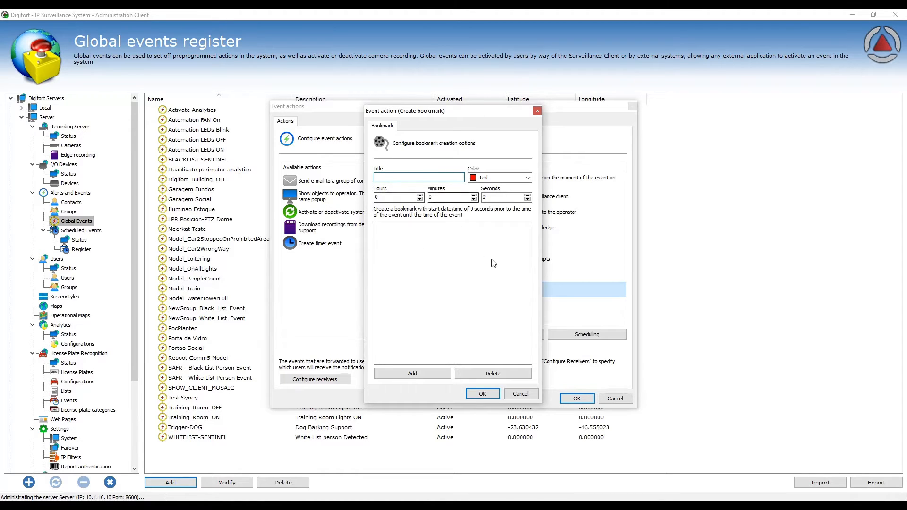
left_click(422, 378)
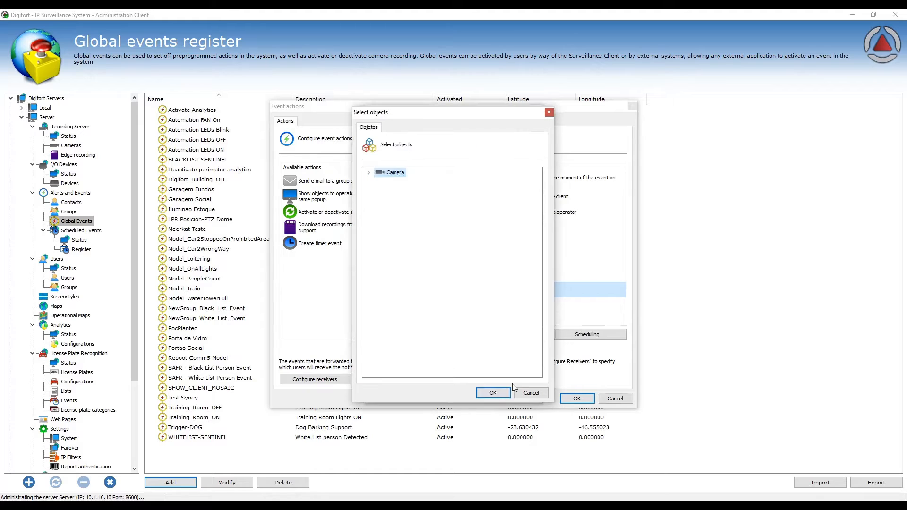
left_click(524, 394)
left_click(521, 393)
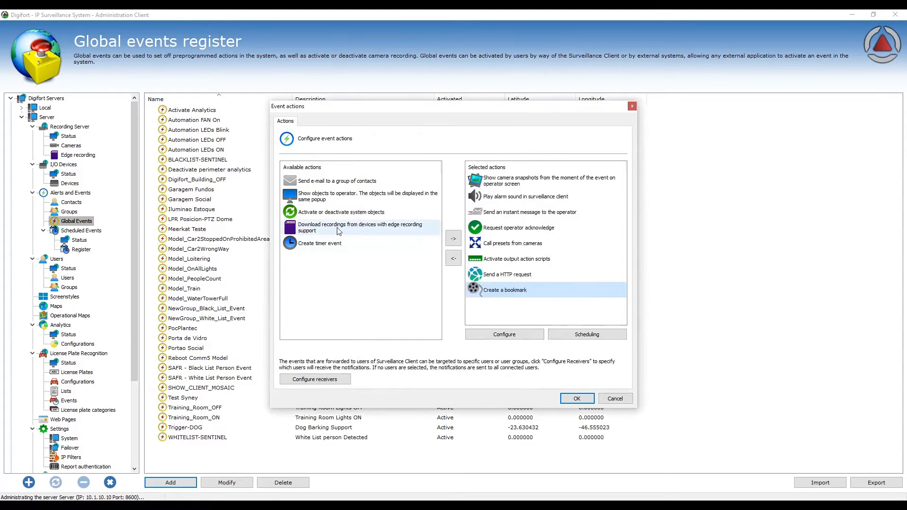
Replace the HTTP request action with the download of recordings from edge recording devices, and view its media download options.
left_click(505, 274)
left_click(453, 259)
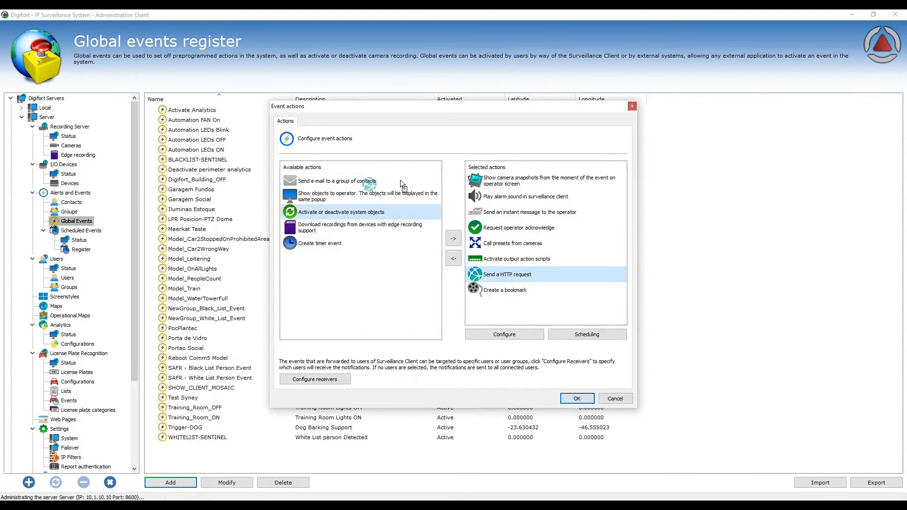
left_click_drag(354, 240, 518, 295)
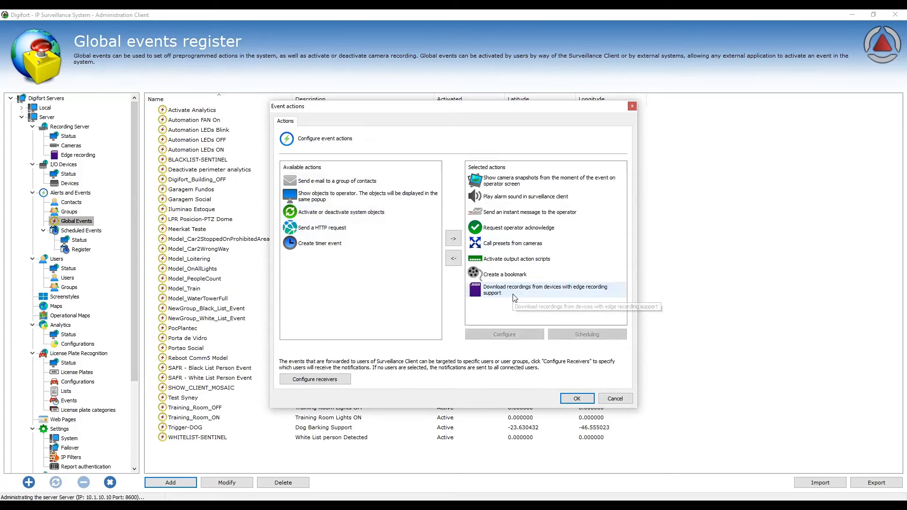
double_click(511, 290)
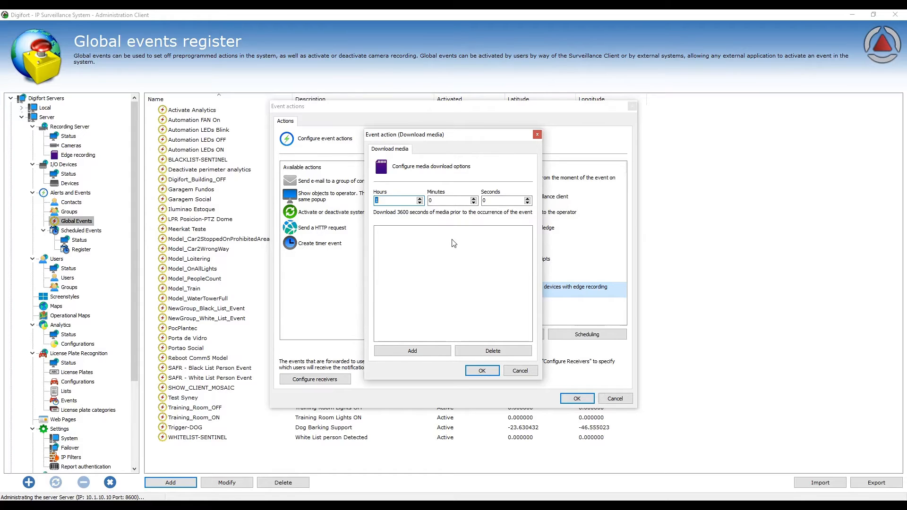
left_click(519, 371)
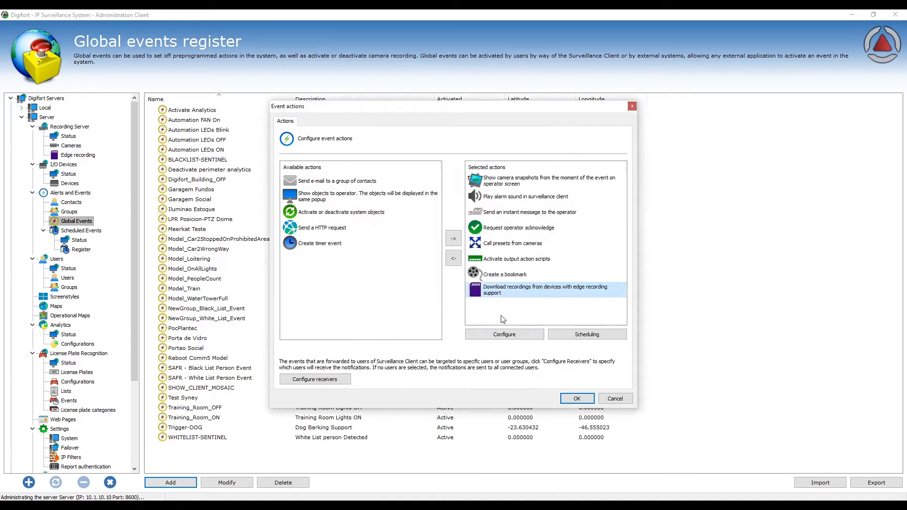
Remove the edge recording download, bookmark, camera preset and operator acknowledge actions from the selected actions.
left_click_drag(506, 289, 397, 242)
left_click_drag(493, 274, 409, 241)
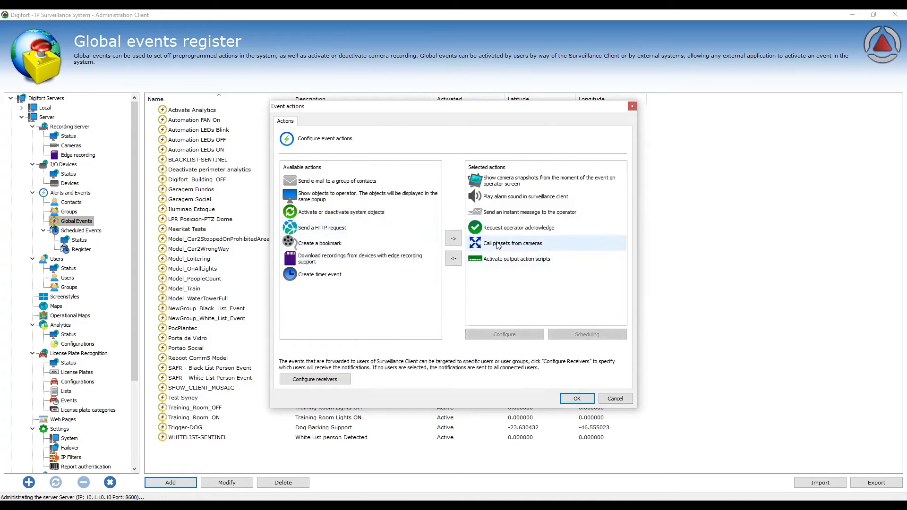
left_click_drag(498, 244, 401, 231)
left_click_drag(496, 228, 404, 226)
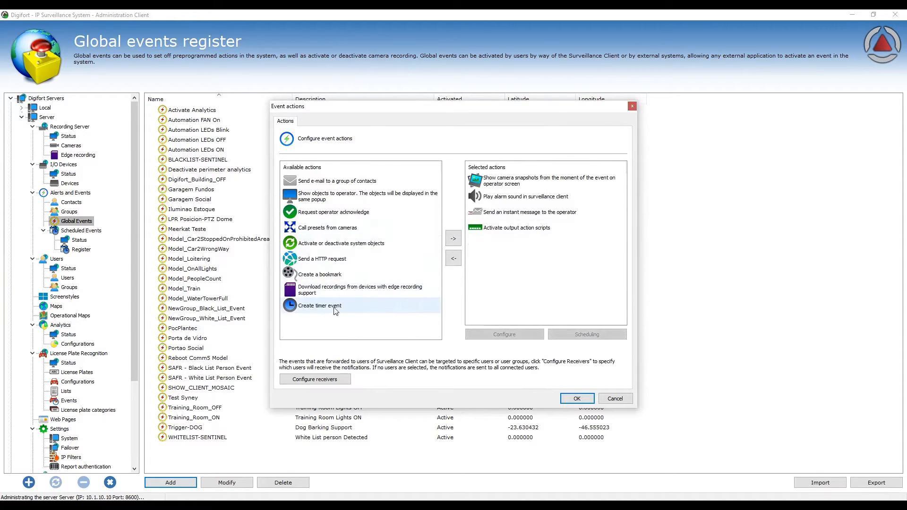
Add the action for creating a timer event, start a new timer and browse the actions it can execute.
left_click_drag(322, 312, 502, 268)
double_click(501, 243)
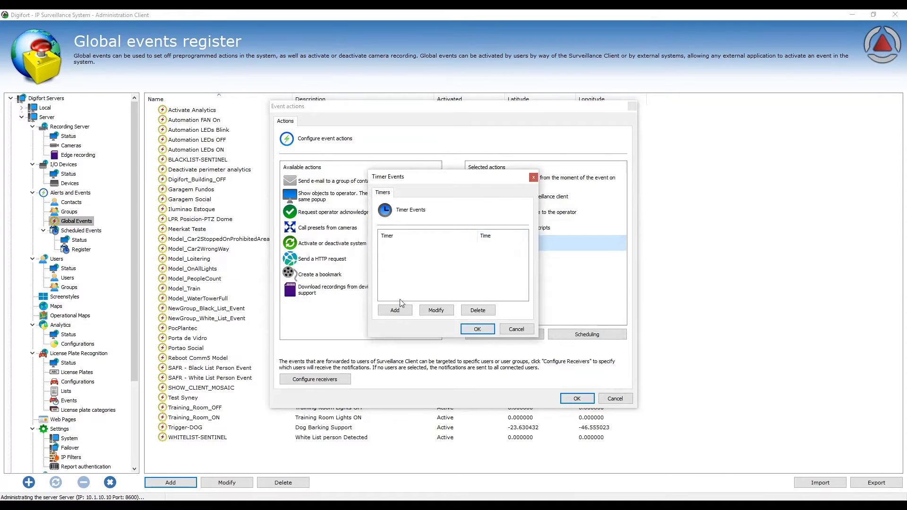
left_click(395, 310)
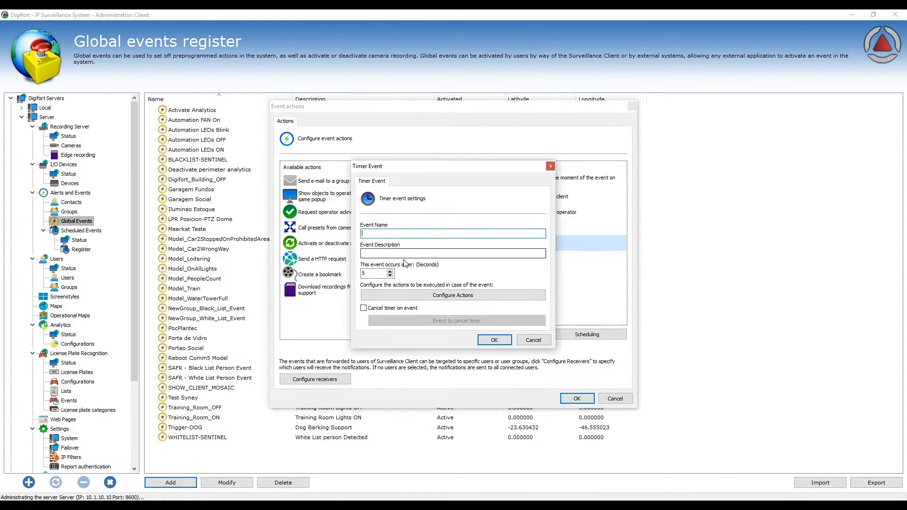
left_click_drag(378, 273, 359, 273)
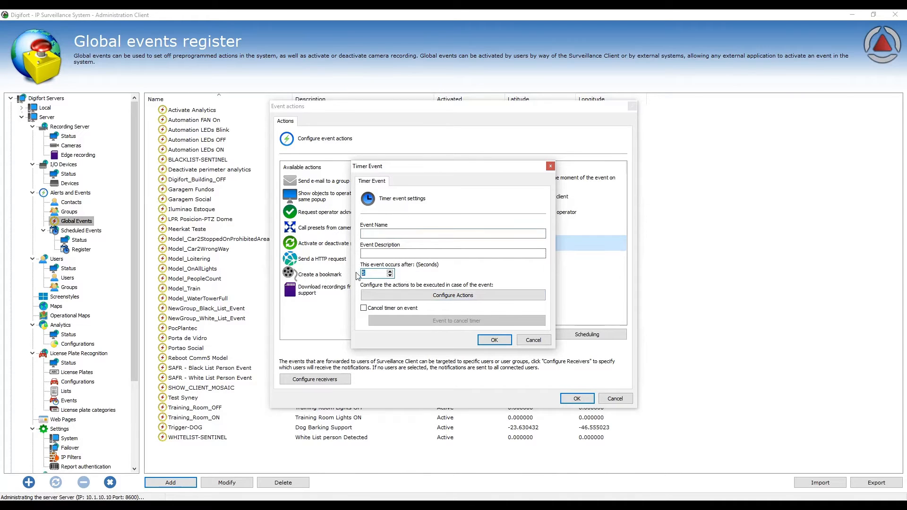
left_click(453, 295)
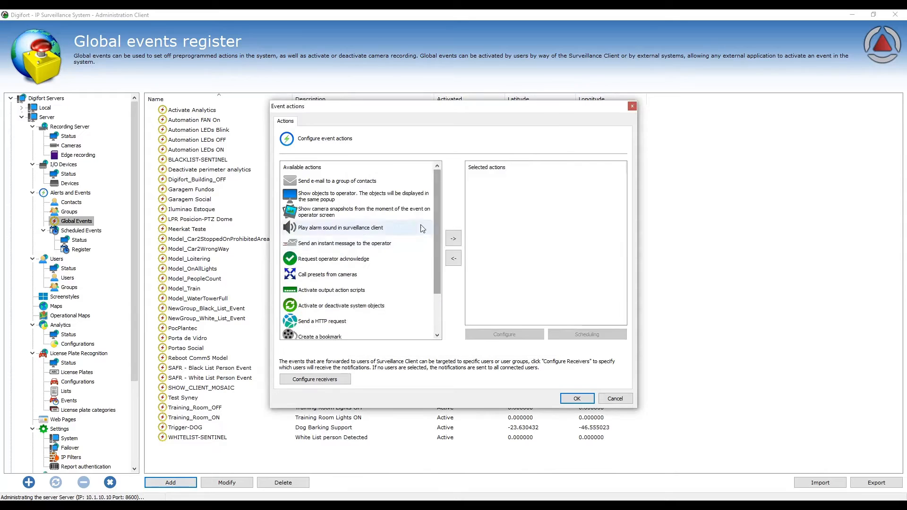
scroll(438, 194, "down", 1)
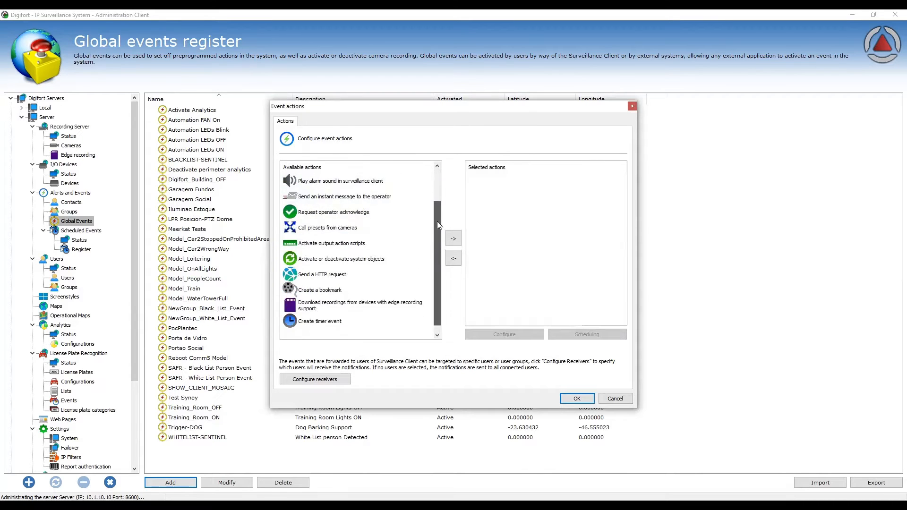
scroll(437, 221, "up", 1)
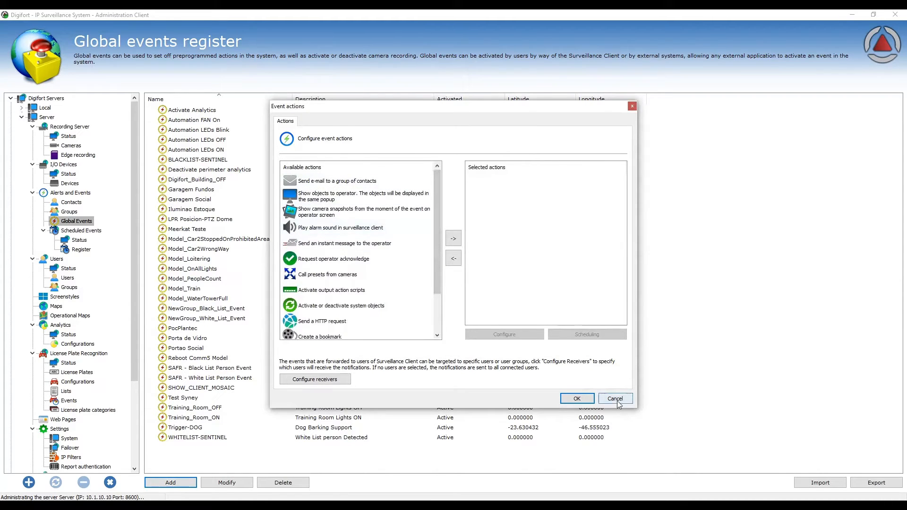
left_click(616, 400)
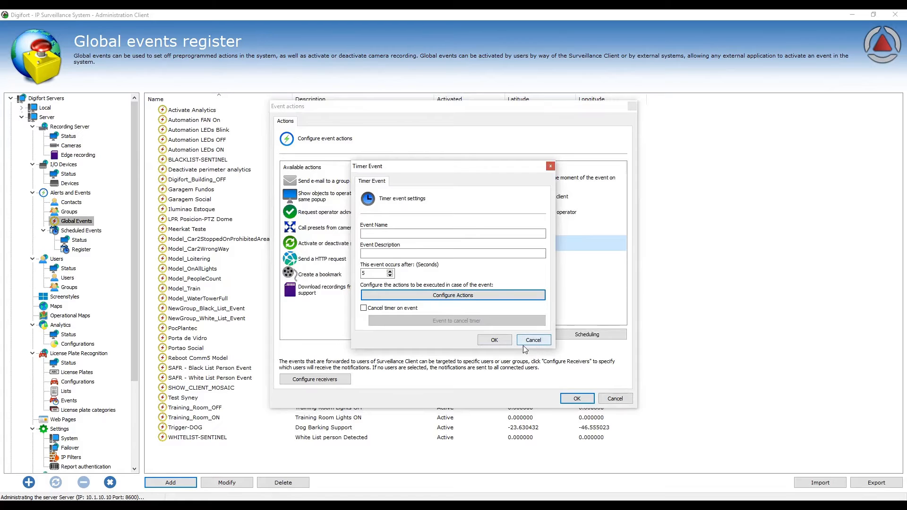
Enable cancelling the timer on an event, browse the selectable cancelling events, and close the timer settings without saving.
left_click(381, 308)
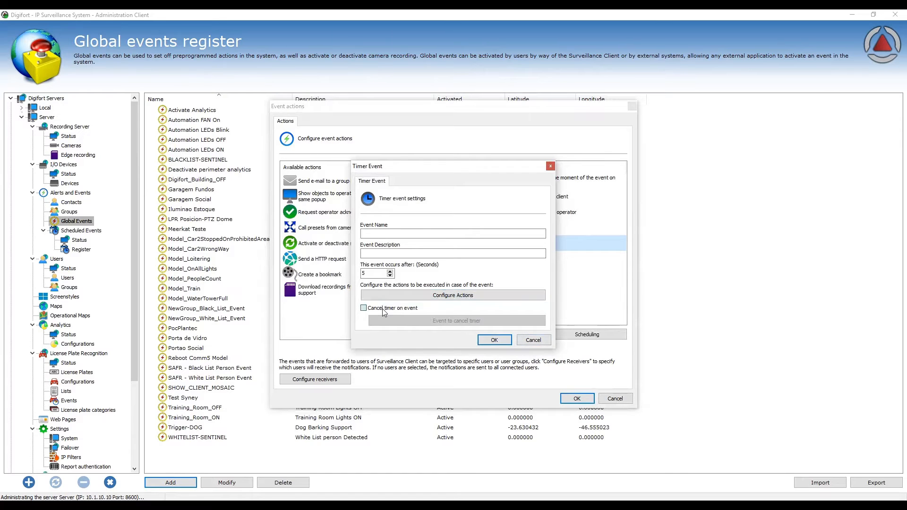
left_click(439, 324)
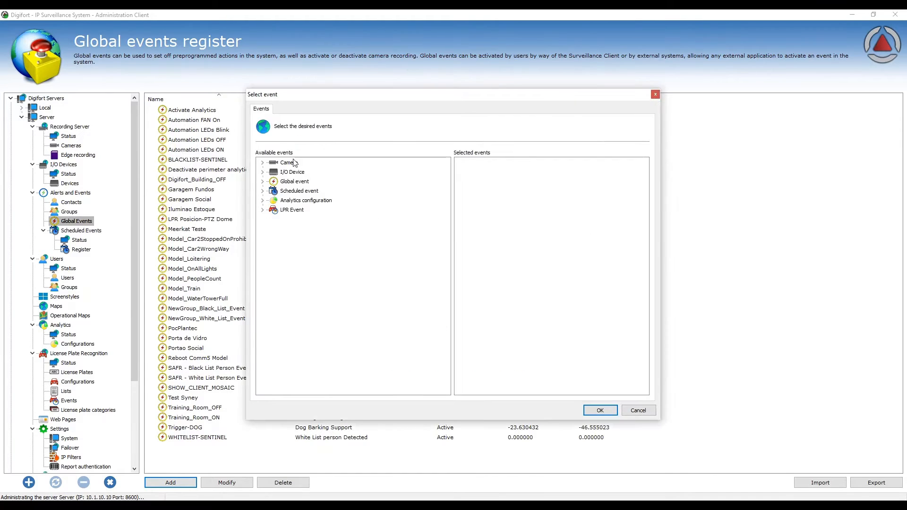
left_click(262, 172)
left_click(640, 411)
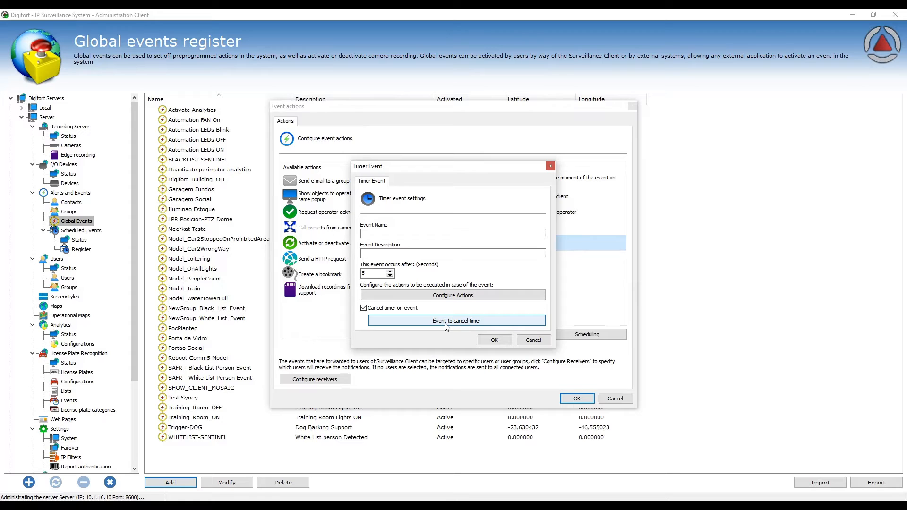
left_click(363, 307)
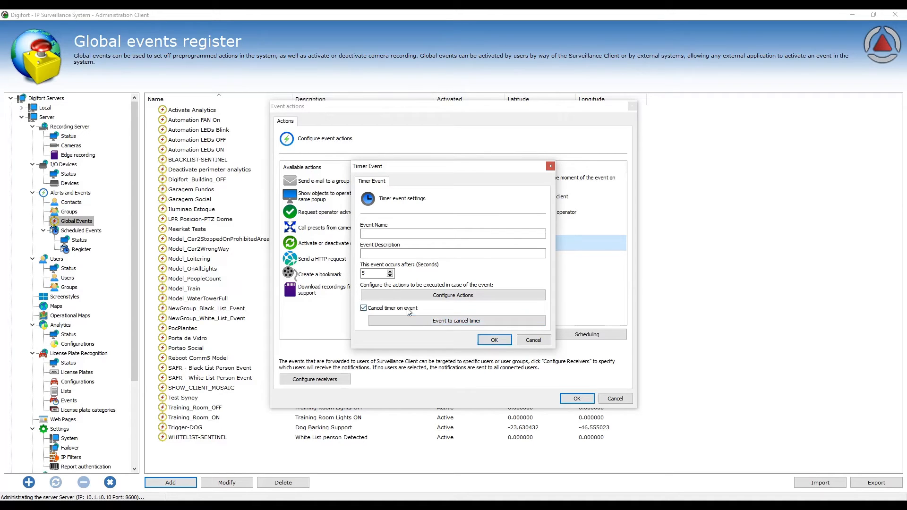
left_click(531, 340)
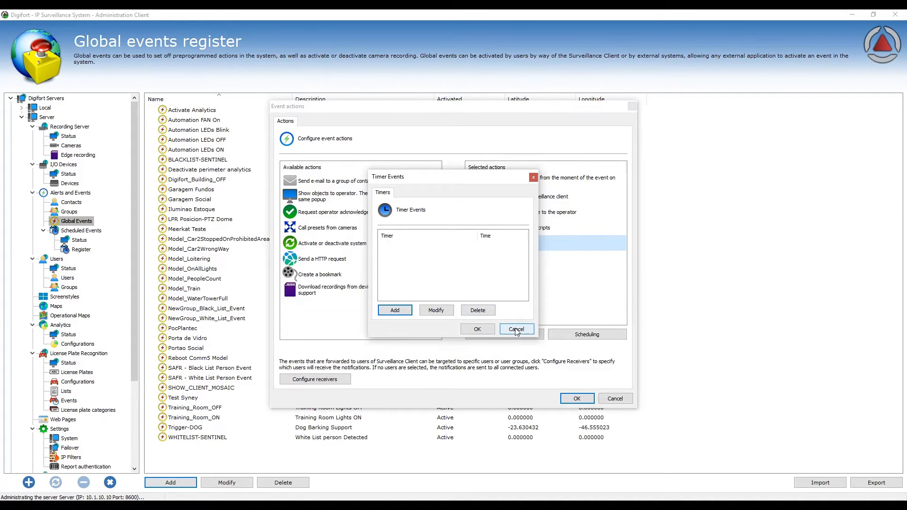
left_click(517, 330)
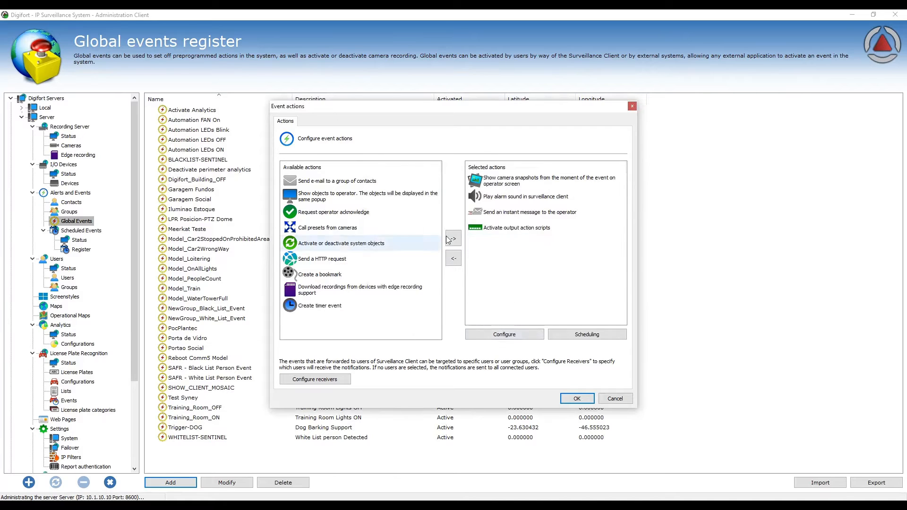
Remove the output scripts, instant message, alarm sound and camera snapshot actions, emptying the selected actions.
left_click_drag(508, 228, 401, 219)
left_click_drag(497, 211, 411, 203)
left_click_drag(505, 185, 416, 197)
mouse_move(436, 187)
left_mouse_down()
mouse_move(430, 235)
mouse_move(438, 191)
left_mouse_up()
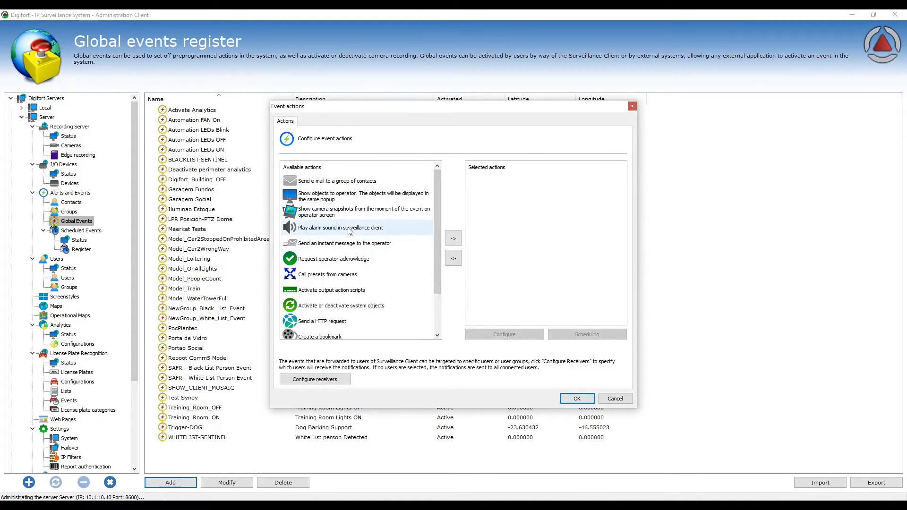
Open the notification receivers settings of the event actions and close them without making changes.
mouse_move(438, 208)
left_mouse_down()
mouse_move(437, 231)
mouse_move(433, 206)
left_mouse_up()
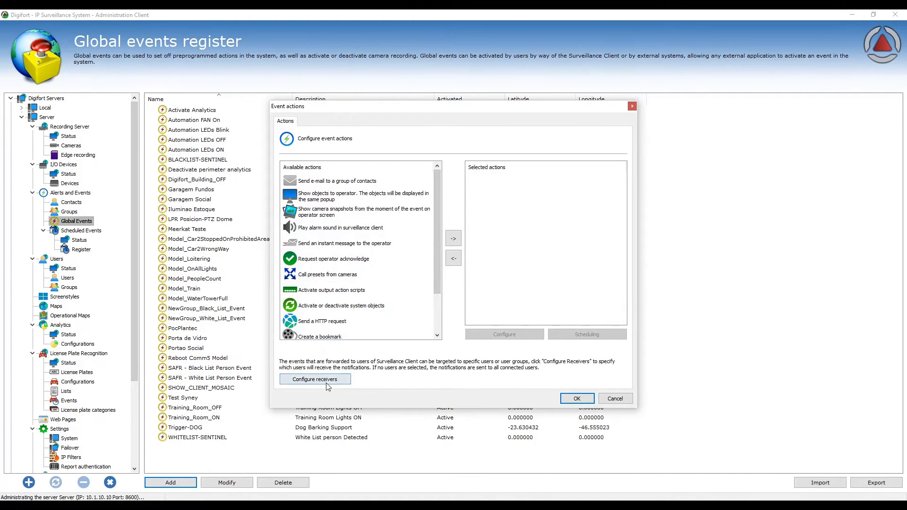
left_click(340, 381)
left_click(584, 351)
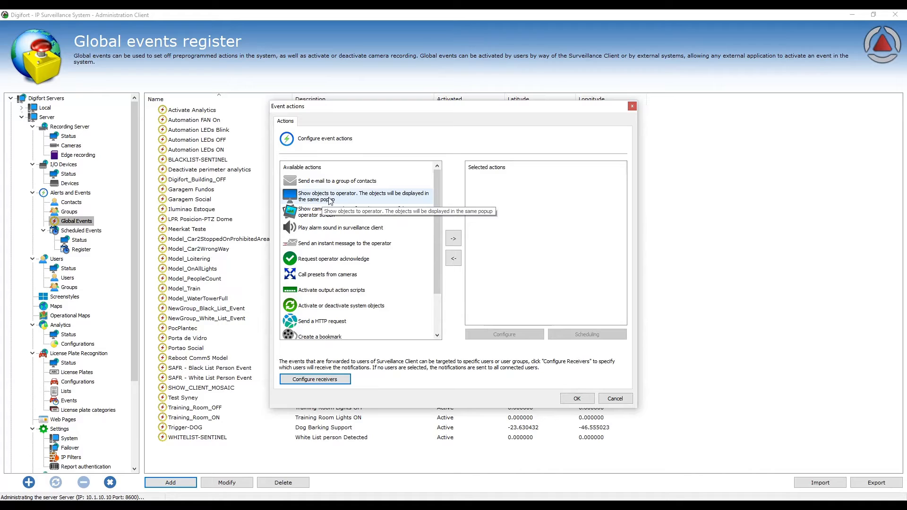
Add the show objects, camera snapshots, alarm sound, instant message and operator acknowledge actions to the selected actions.
left_click_drag(322, 201, 534, 230)
left_click_drag(333, 196, 523, 231)
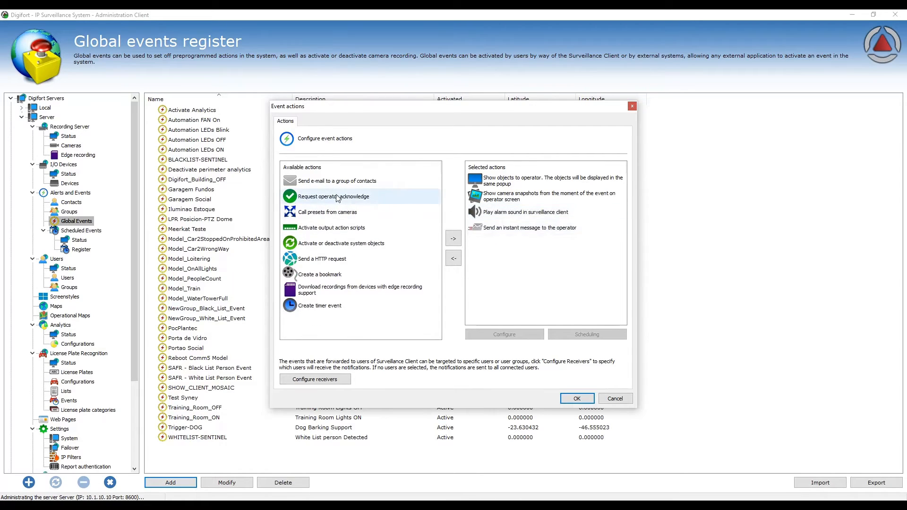
left_click_drag(338, 199, 537, 252)
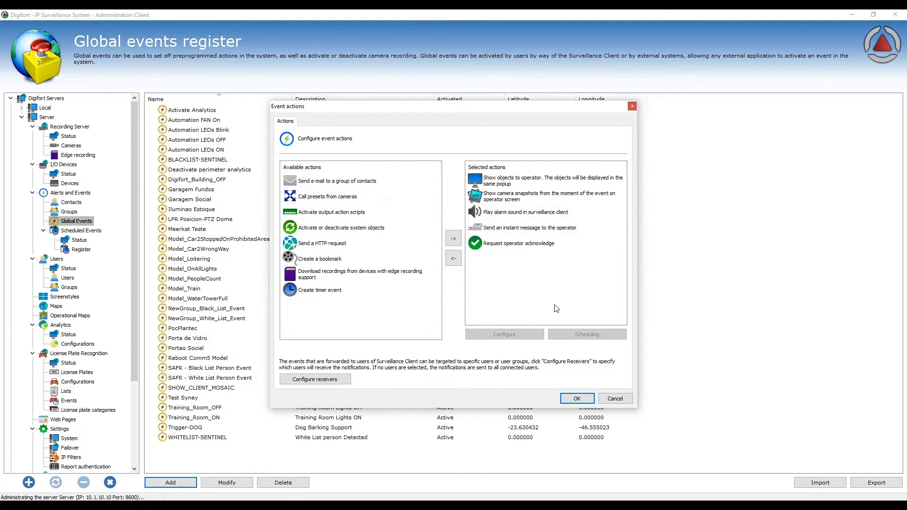
left_click_drag(559, 293, 510, 178)
left_click(528, 264)
left_click_drag(563, 288, 519, 183)
left_click(533, 278)
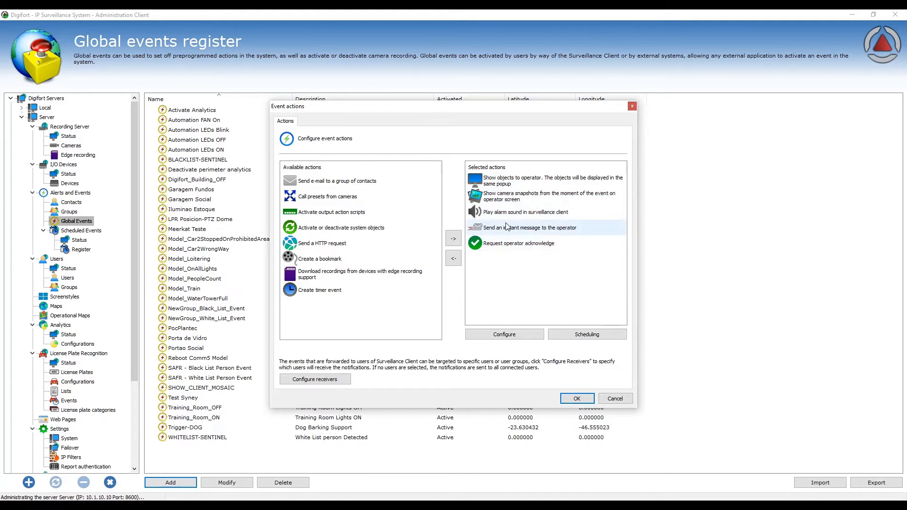
View the user groups that can be added as notification receivers, and close the receivers settings without saving.
left_click(320, 382)
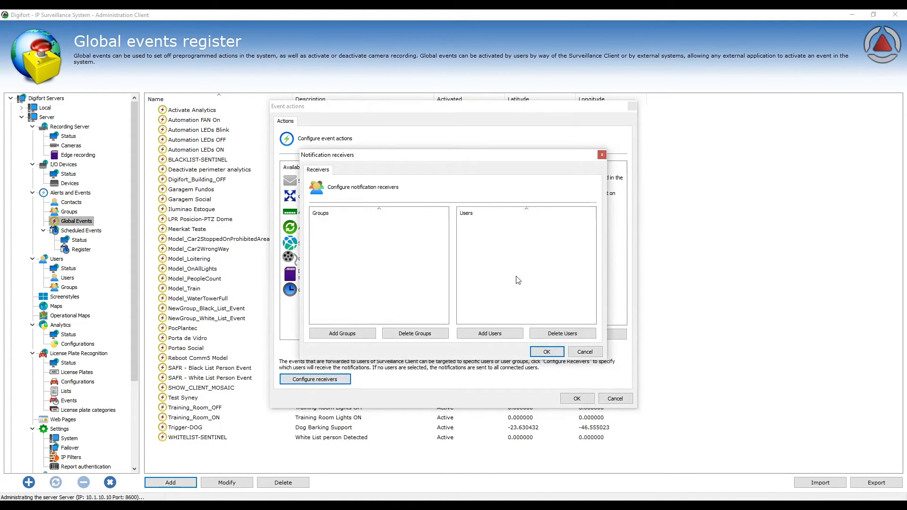
left_click(354, 334)
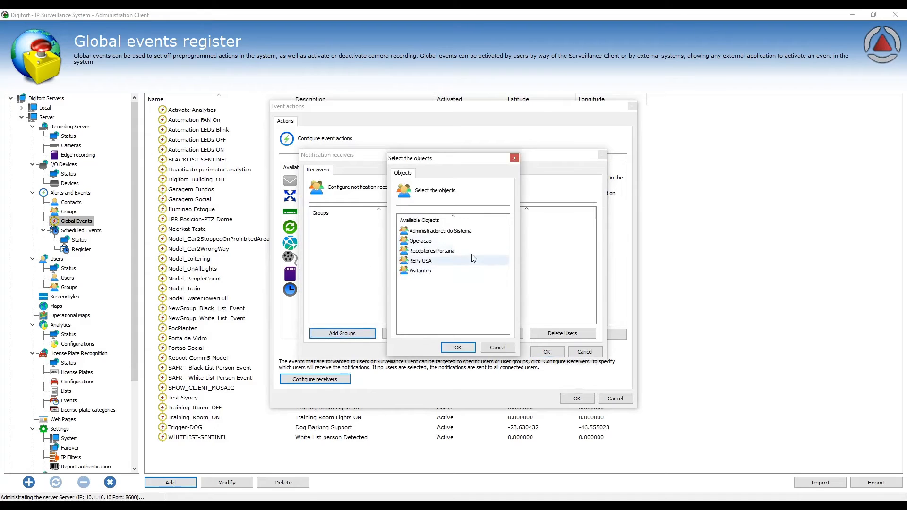
left_click(498, 348)
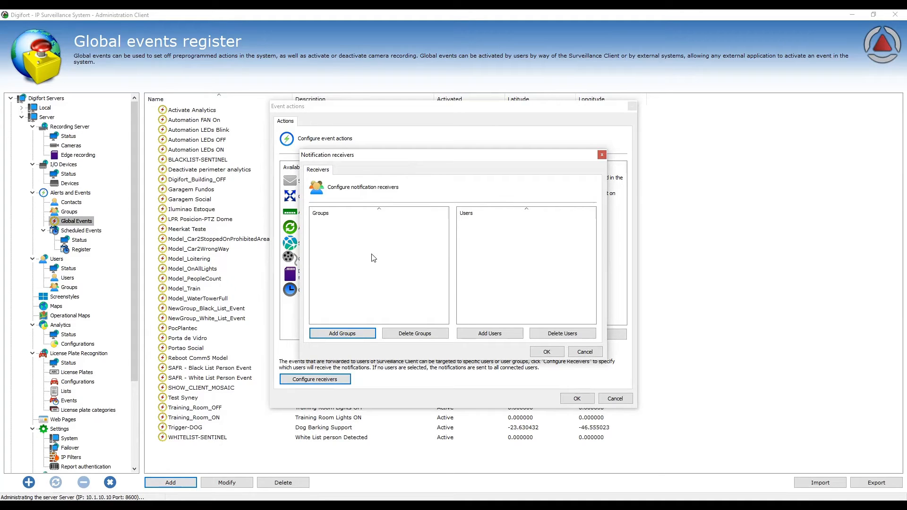
left_click(585, 352)
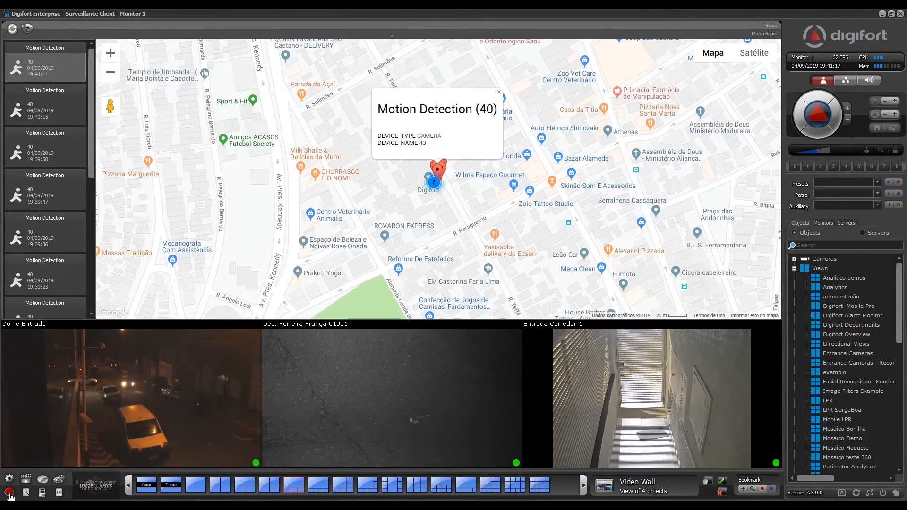
In the Surveillance Client, browse the global events available for triggering and close the events list.
left_click(10, 493)
scroll(871, 302, "down", 10)
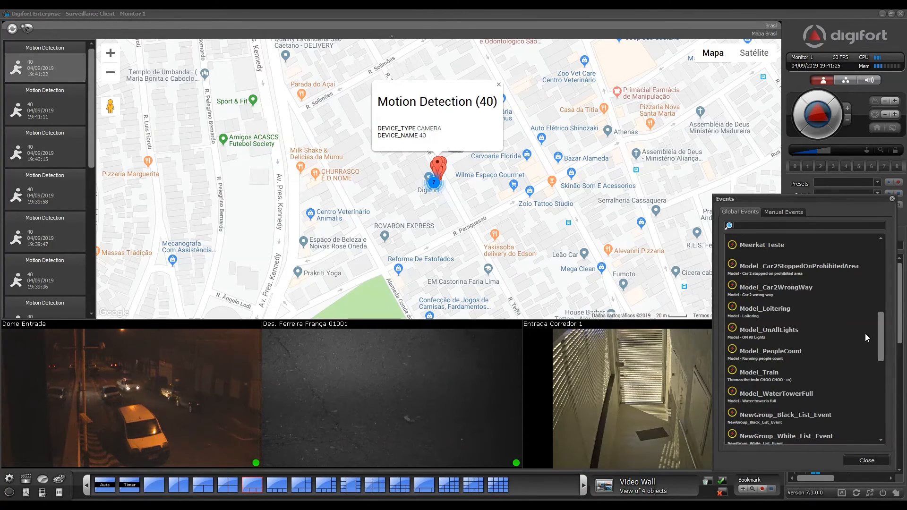
left_click(855, 461)
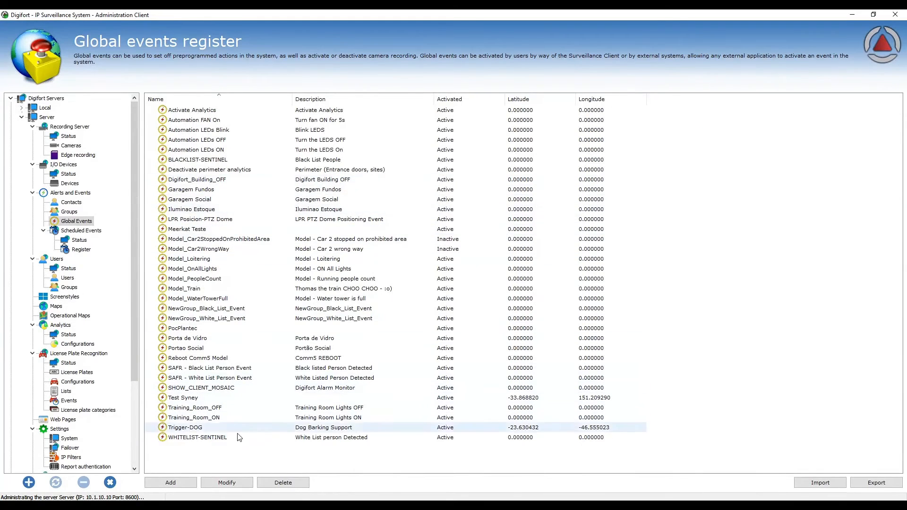
In the Administration Client, start a new global event, browse its available actions, and cancel the registration.
left_click(184, 482)
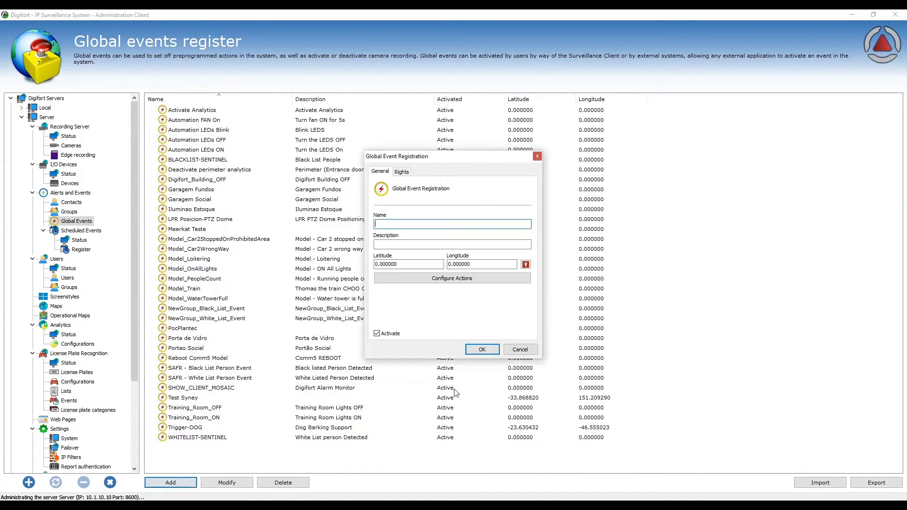
left_click(452, 278)
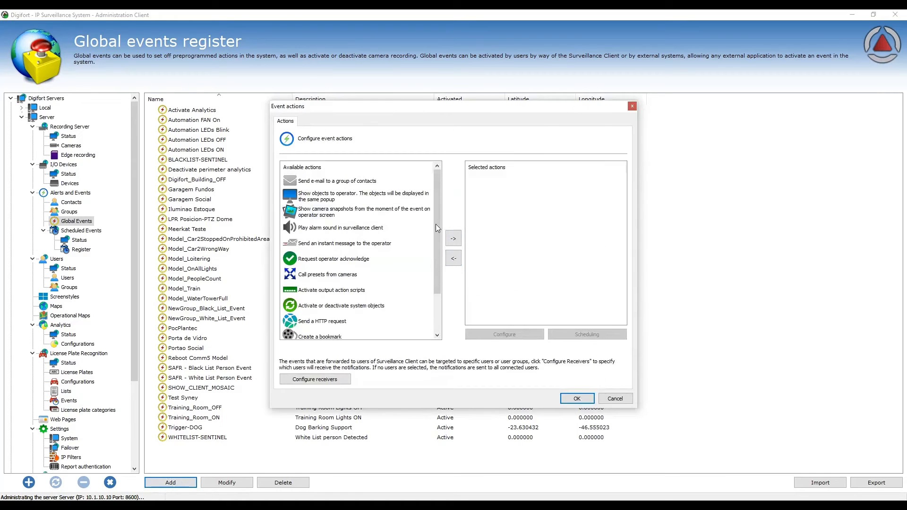
scroll(435, 217, "down", 2)
scroll(436, 223, "up", 2)
scroll(439, 226, "up", 1)
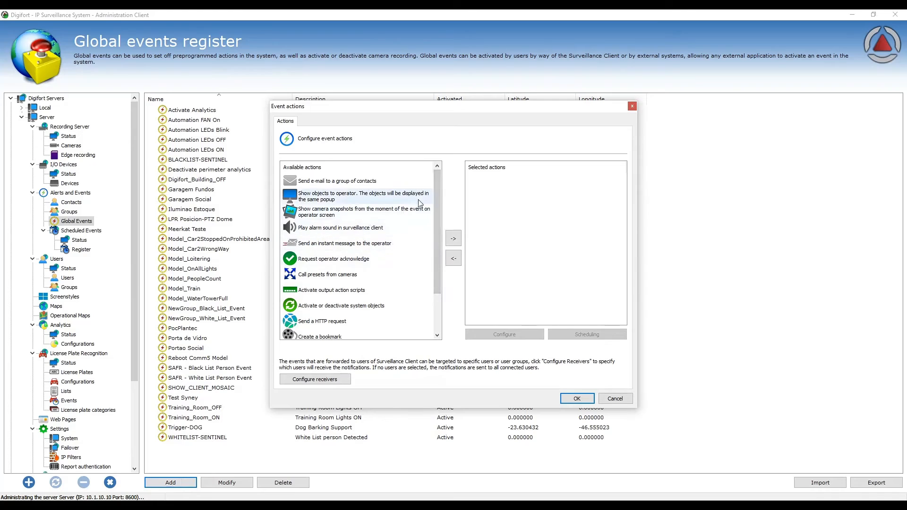
mouse_move(438, 193)
left_mouse_down()
mouse_move(435, 231)
mouse_move(445, 201)
left_mouse_up()
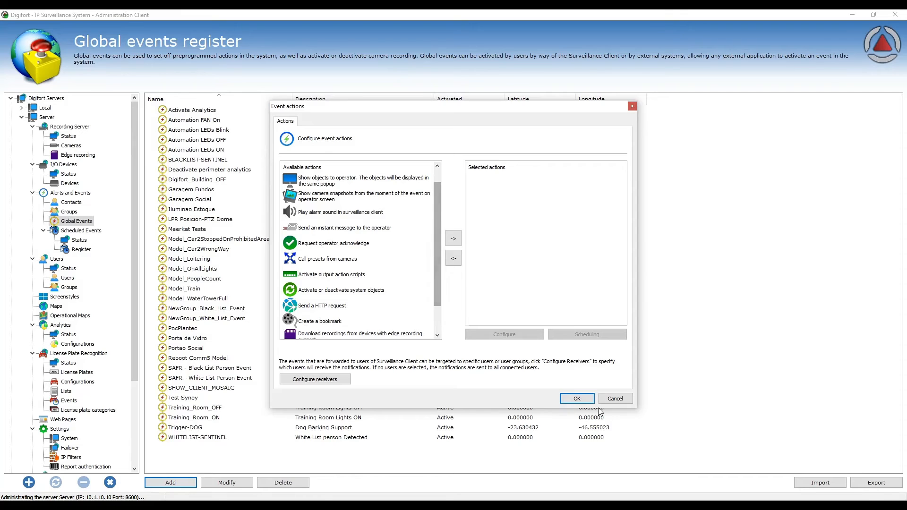
left_click(615, 399)
left_click(519, 349)
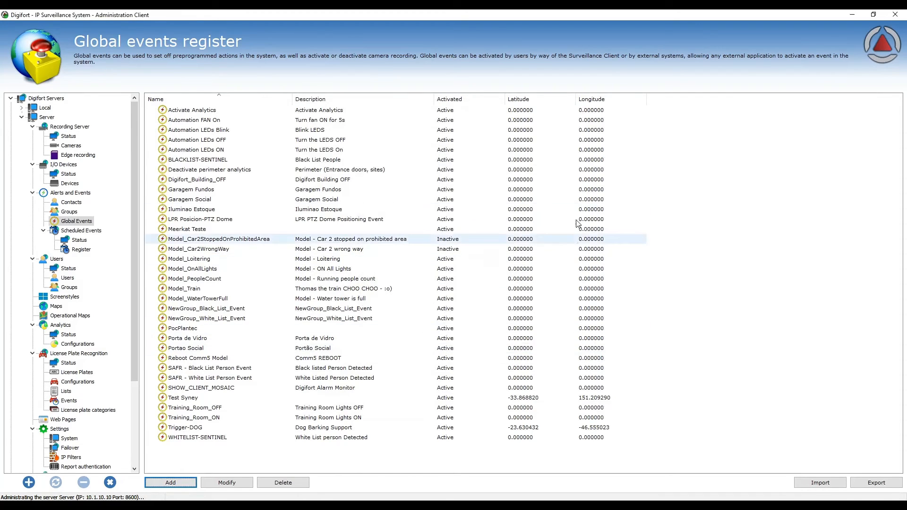
Examine the latitude and longitude of the Test Syney global event and close it without saving.
double_click(533, 399)
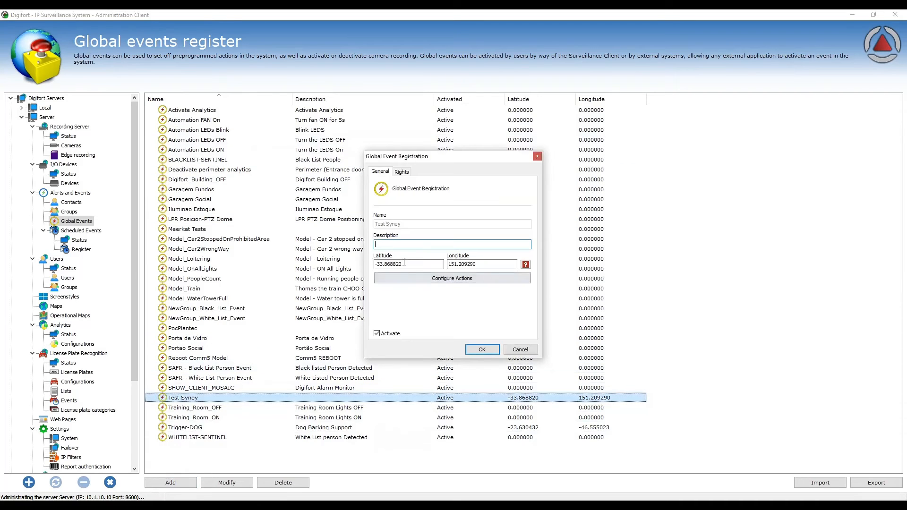
double_click(401, 264)
double_click(472, 265)
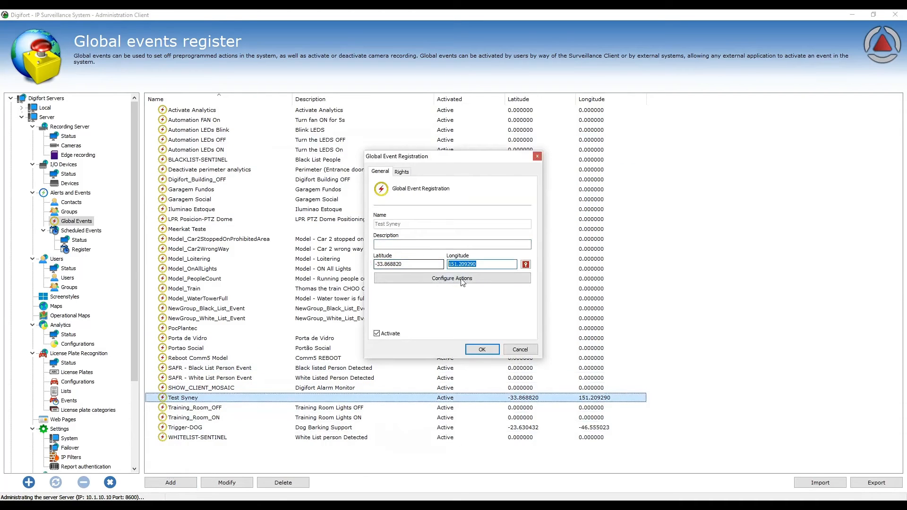
left_click(511, 353)
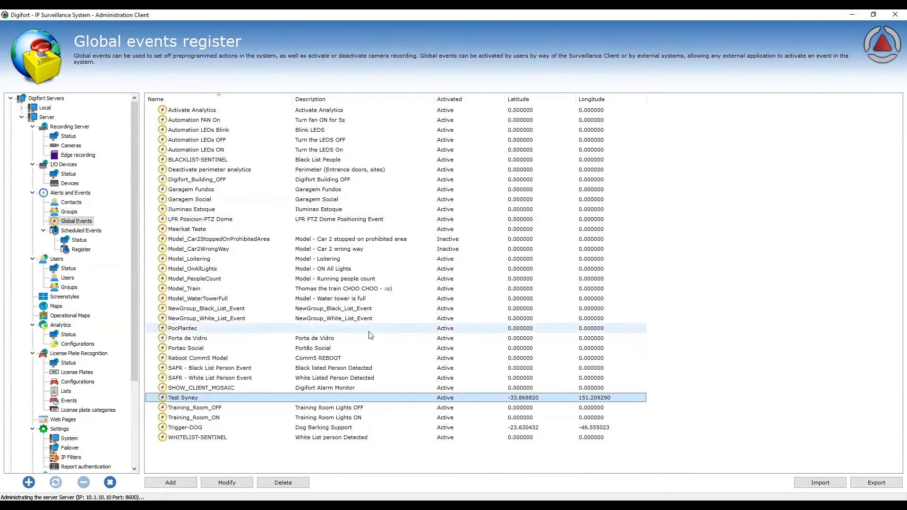
Reopen the Test Syney global event and examine its available and selected actions.
double_click(214, 401)
left_click(472, 336)
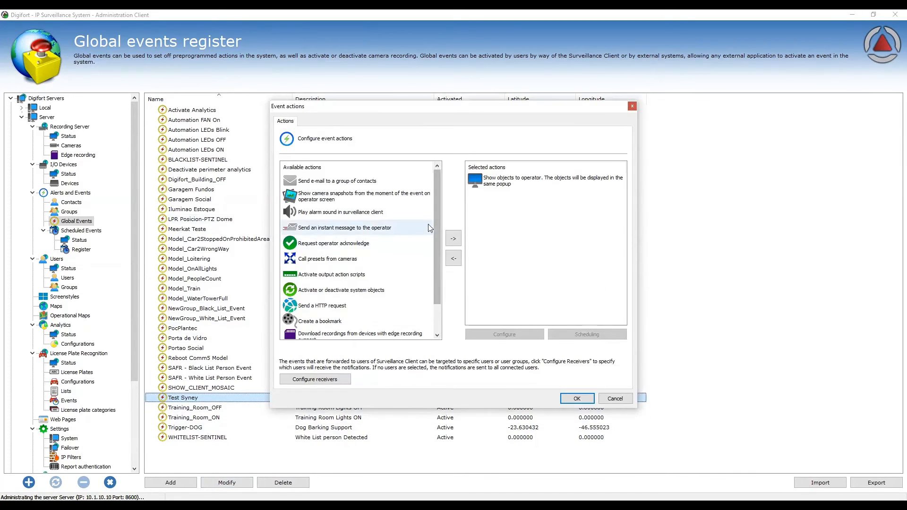
left_click_drag(435, 226, 502, 179)
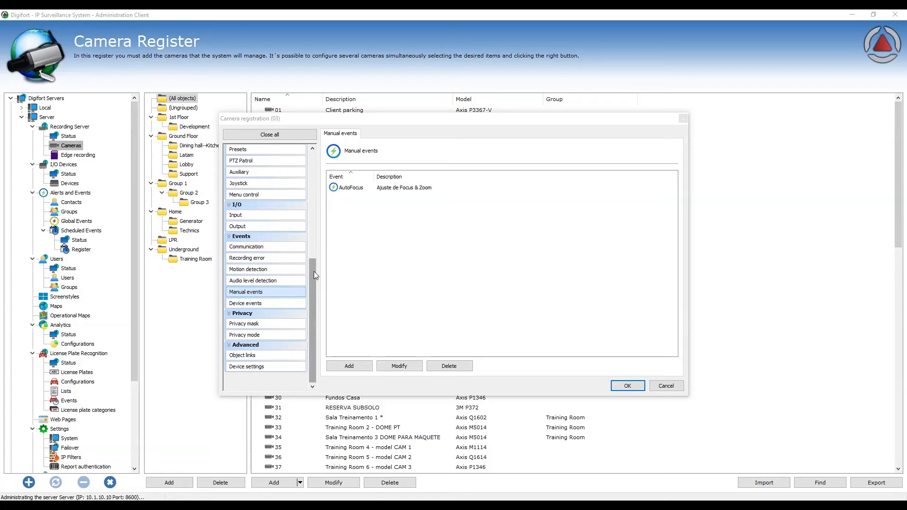
Review camera 03's manual events, and in the Surveillance Client view the manual events offered for the Entrada Corredor 1 camera.
mouse_move(314, 271)
left_mouse_down()
mouse_move(311, 160)
mouse_move(311, 279)
left_mouse_up()
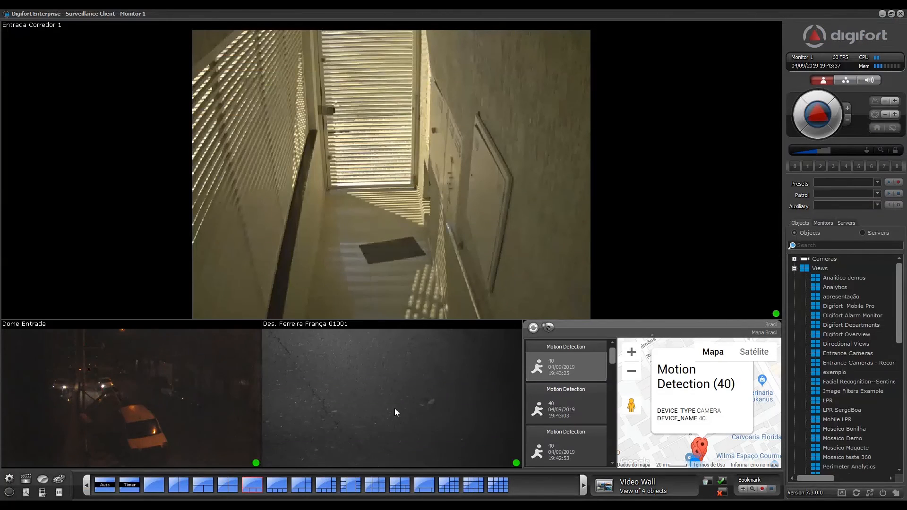
right_click(306, 159)
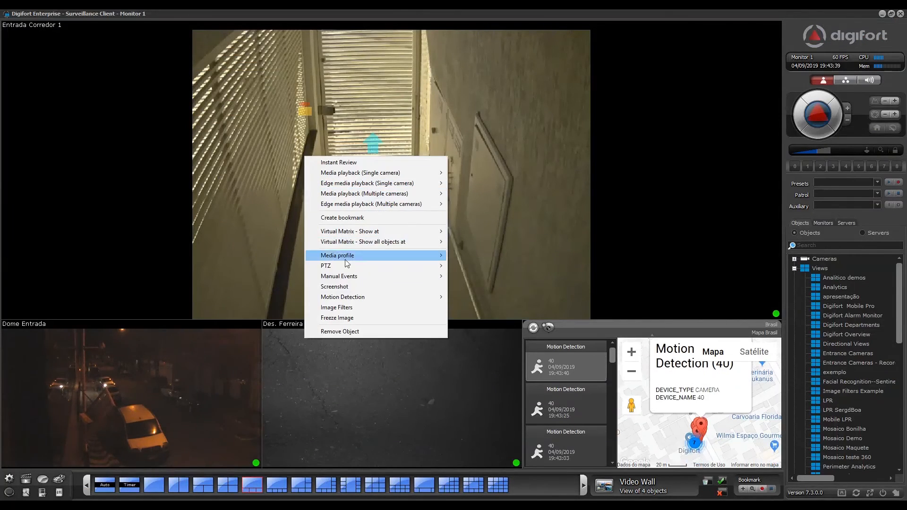
mouse_move(350, 280)
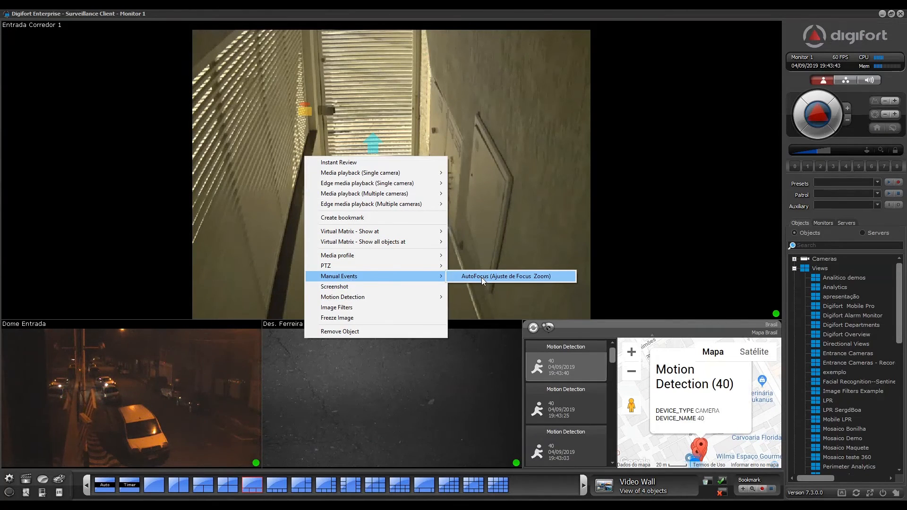
left_click(255, 208)
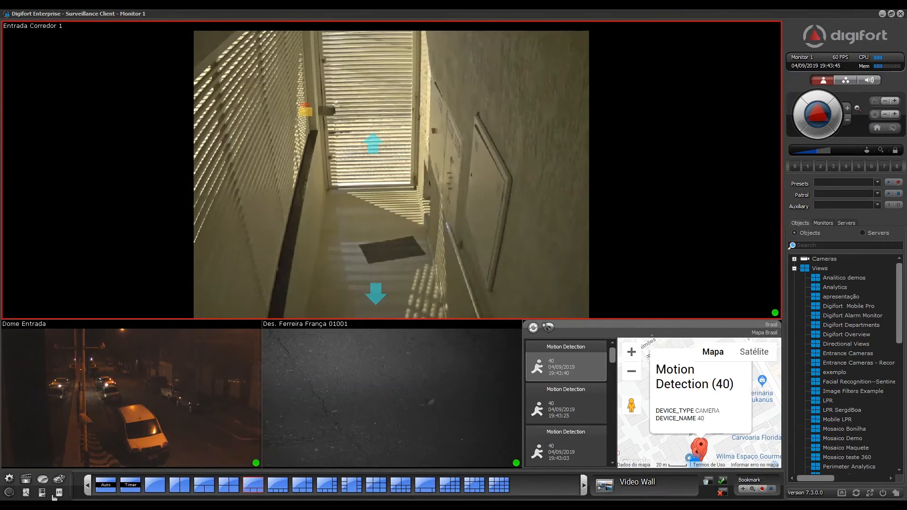
With the Entrada Corredor 1 camera selected, view the manual events available for triggering and close the events list.
left_click(9, 493)
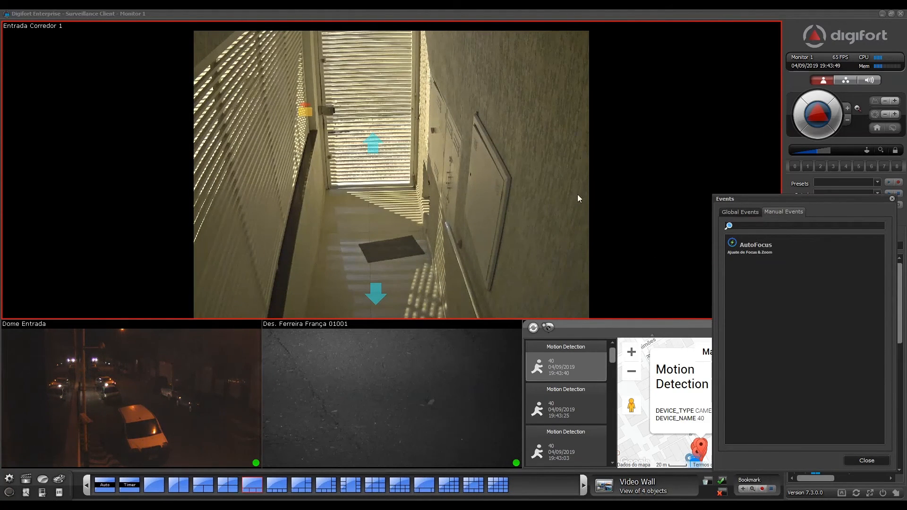
left_click(875, 461)
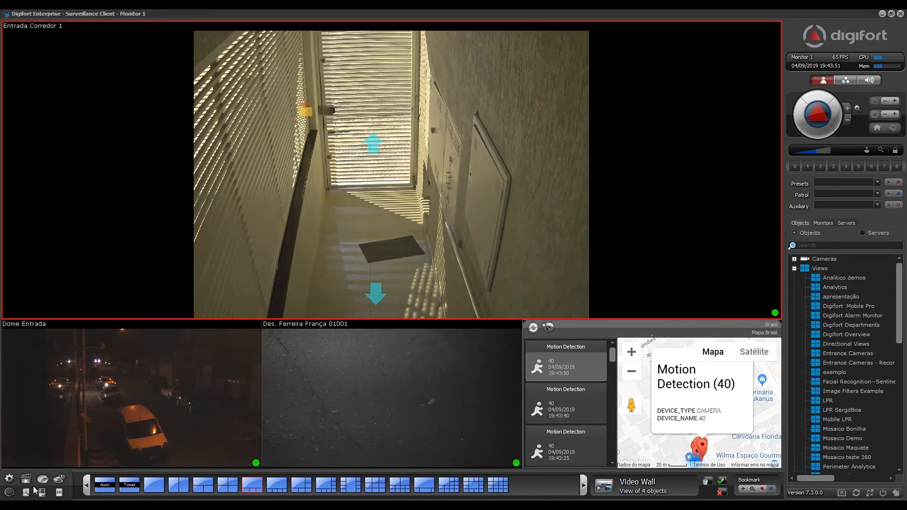
left_click(9, 492)
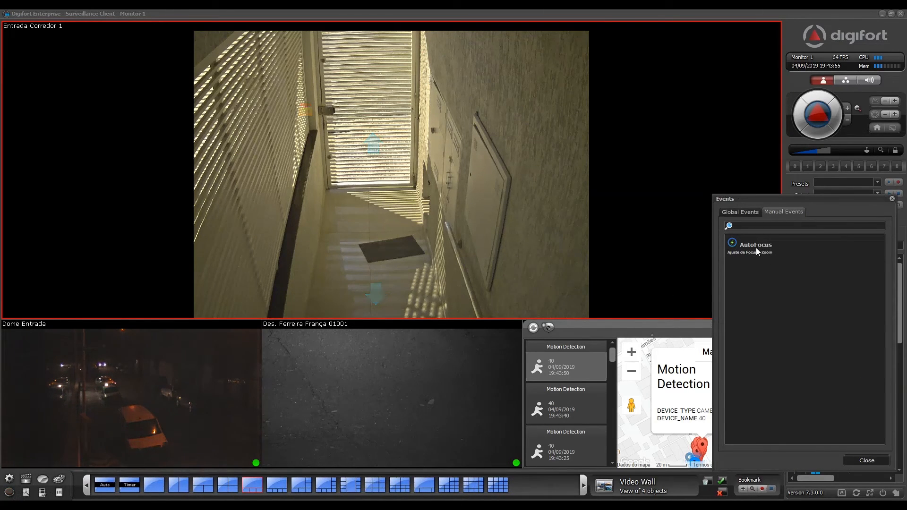
left_click(879, 465)
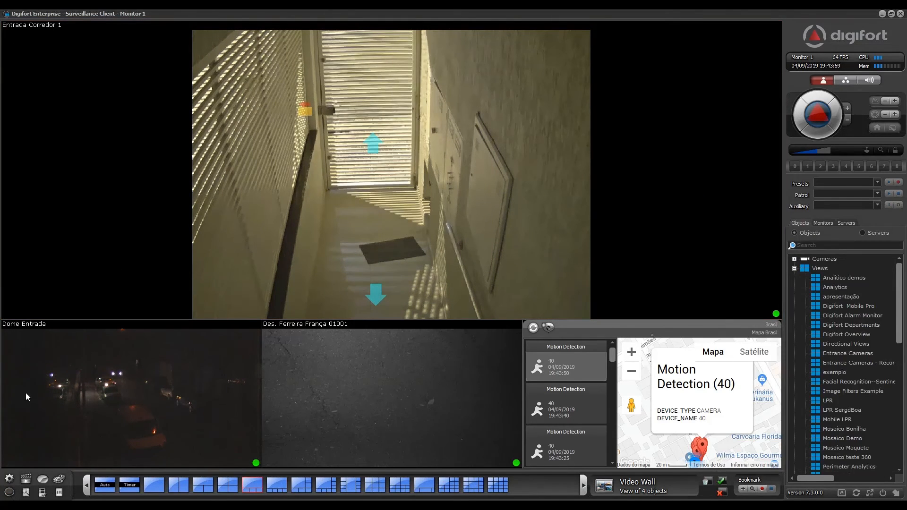
With no camera selected, compare the global and manual events available for triggering and close the list.
left_click(9, 492)
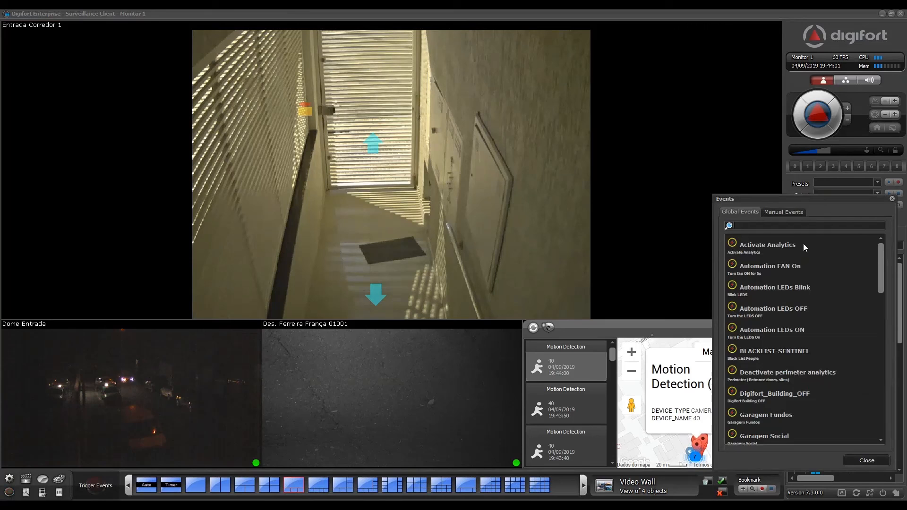
left_click(779, 214)
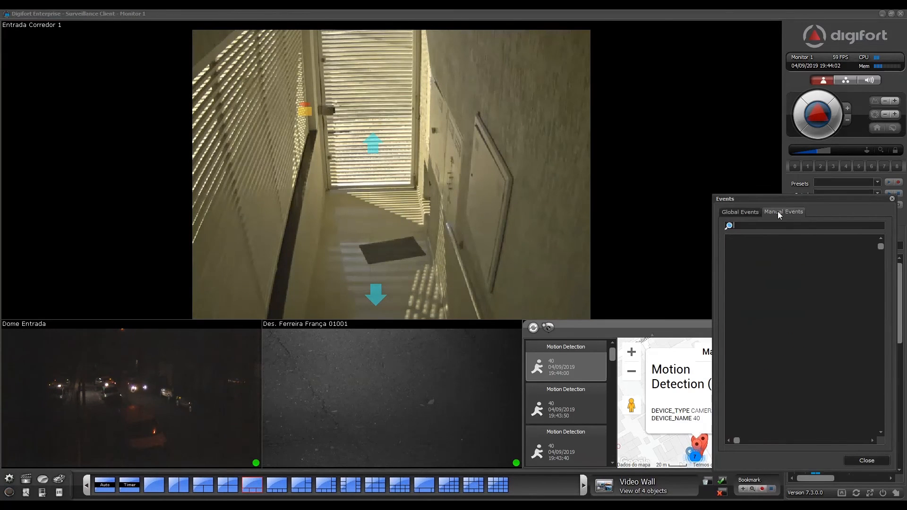
left_click(872, 464)
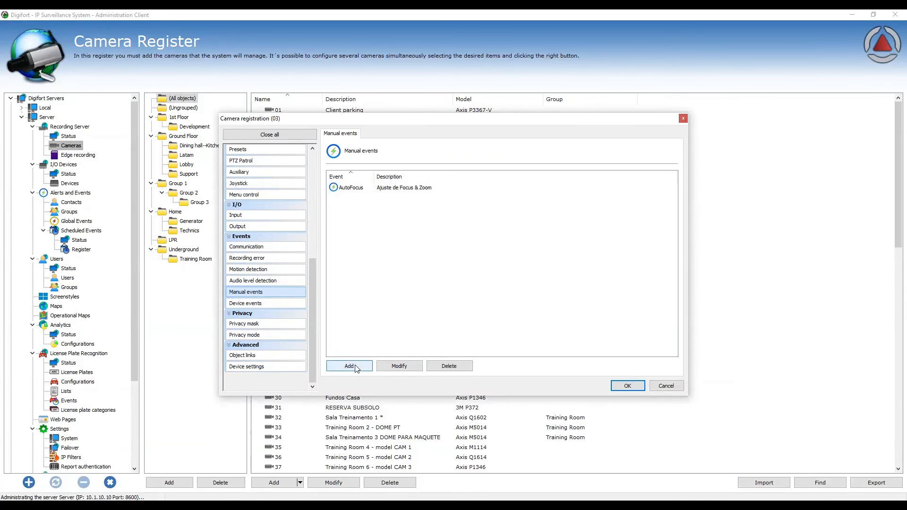
In the Administration Client, start a new manual event for camera 03 and browse its available event actions.
left_click(355, 366)
left_click(464, 297)
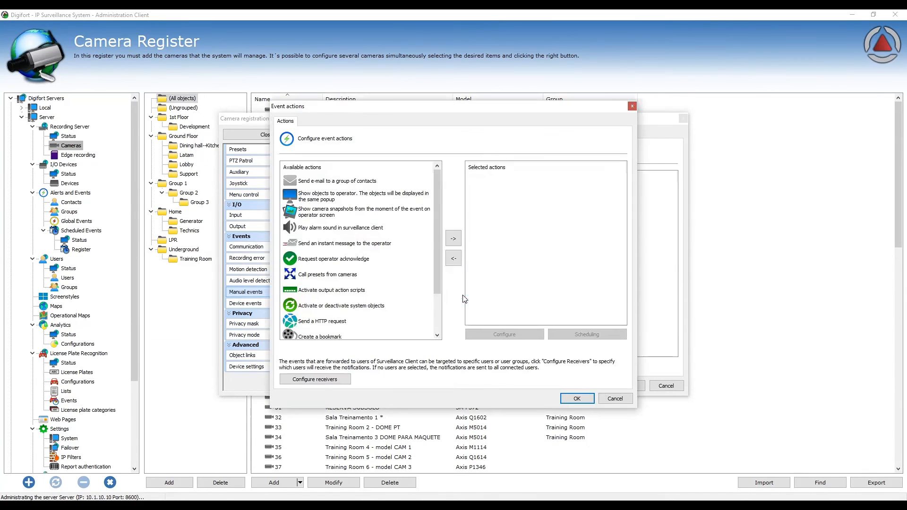
mouse_move(437, 210)
left_mouse_down()
mouse_move(433, 279)
mouse_move(439, 199)
left_mouse_up()
mouse_move(520, 112)
left_mouse_down()
mouse_move(624, 111)
mouse_move(512, 111)
left_mouse_up()
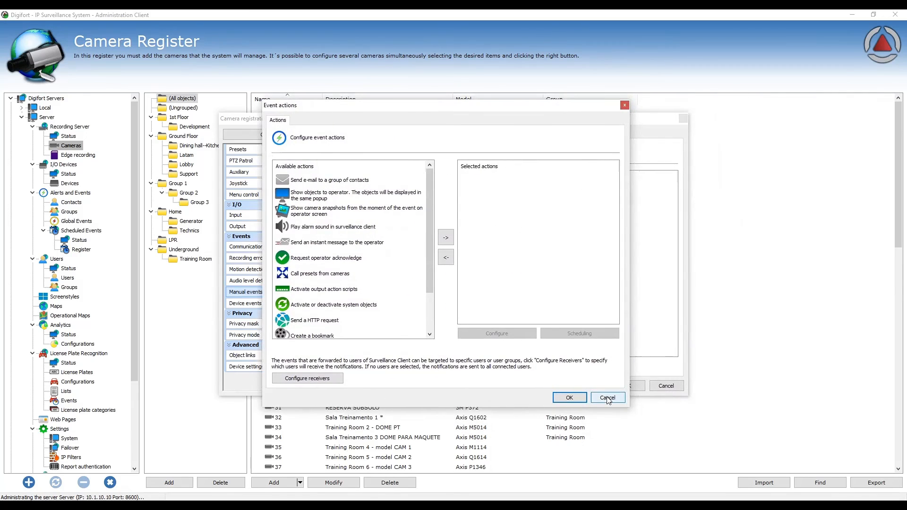